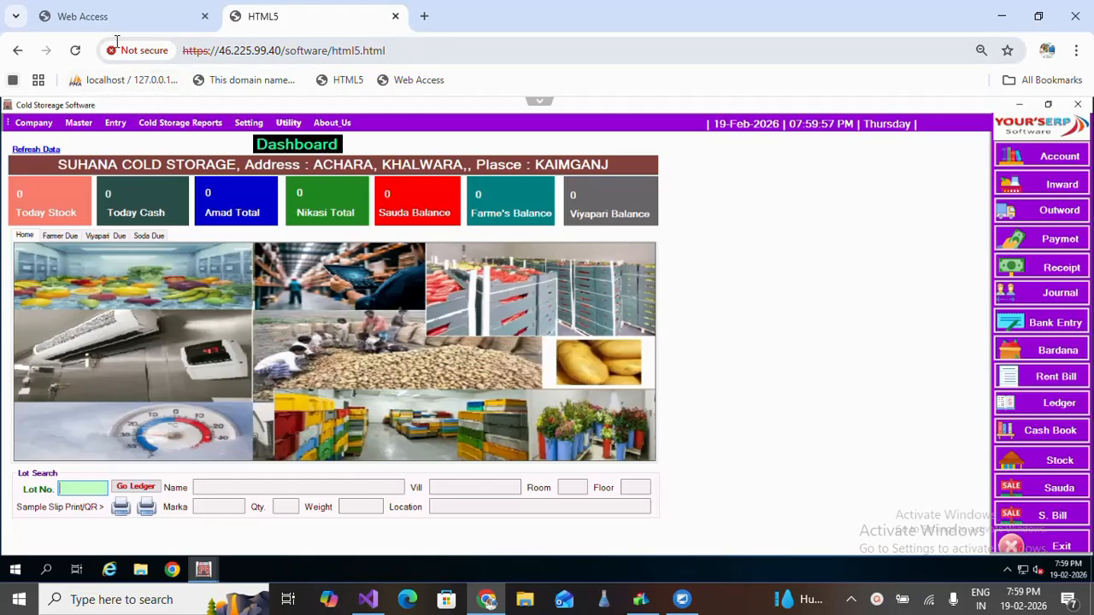
# From the cold storage dashboard, open Master > Account > New Account.
pyautogui.click(60, 23)
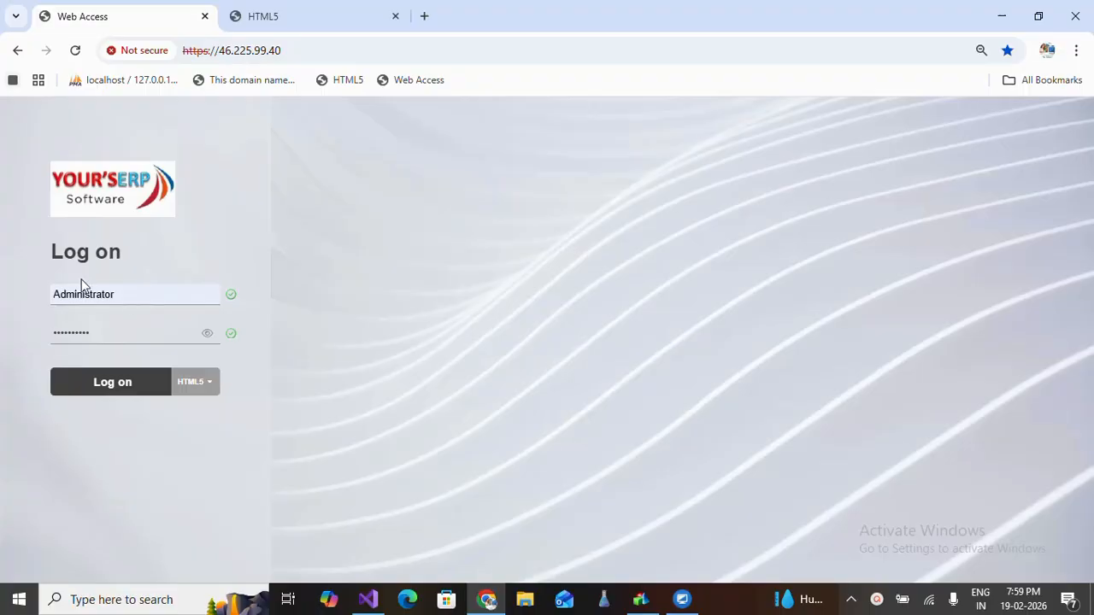
pyautogui.click(297, 23)
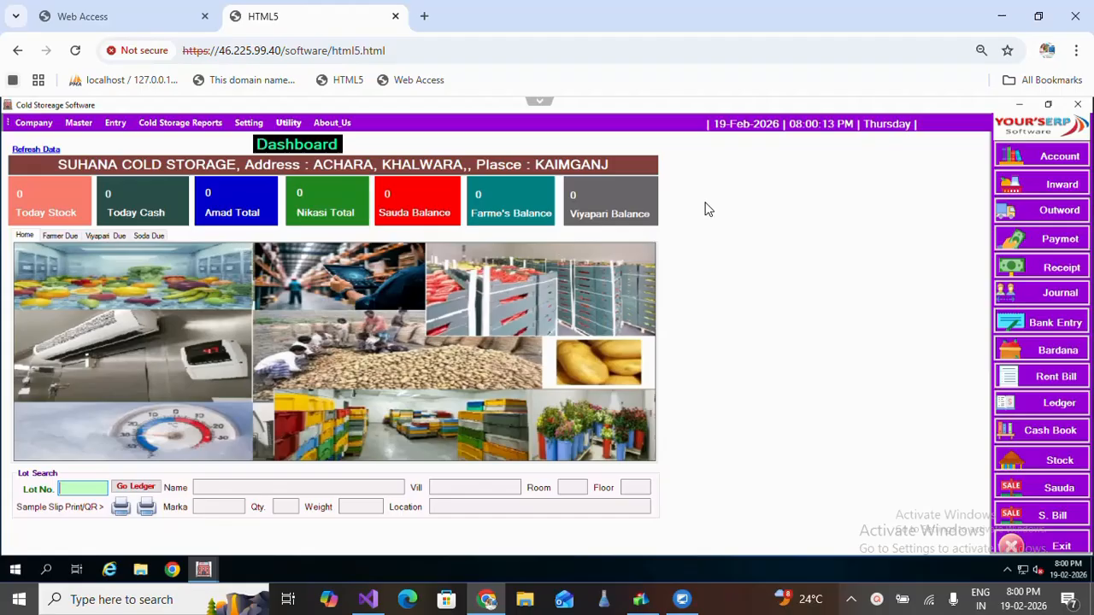
pyautogui.click(78, 125)
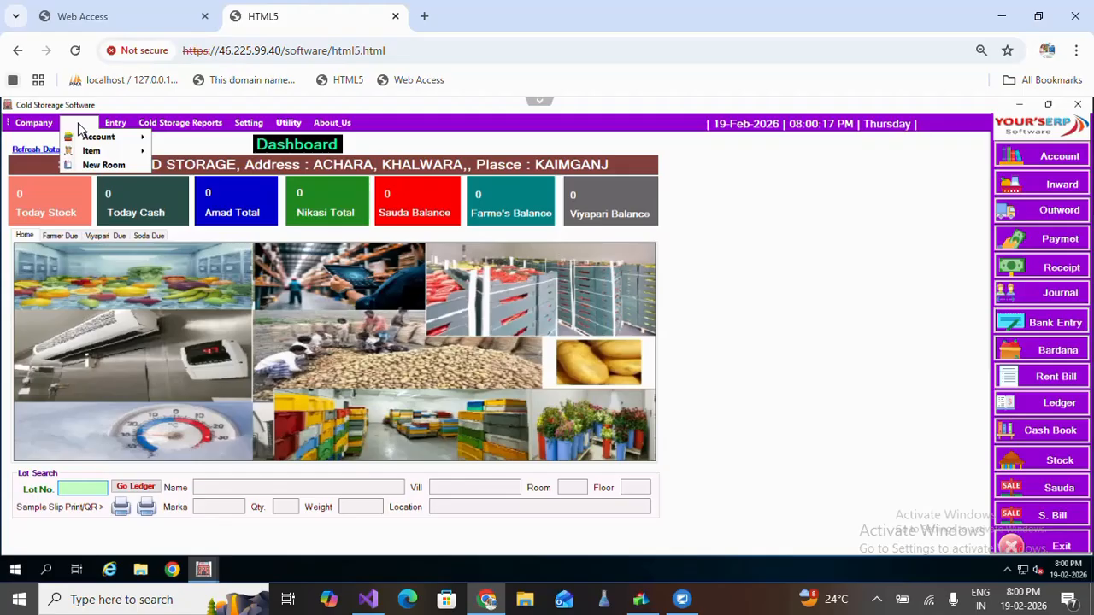
pyautogui.moveTo(109, 145)
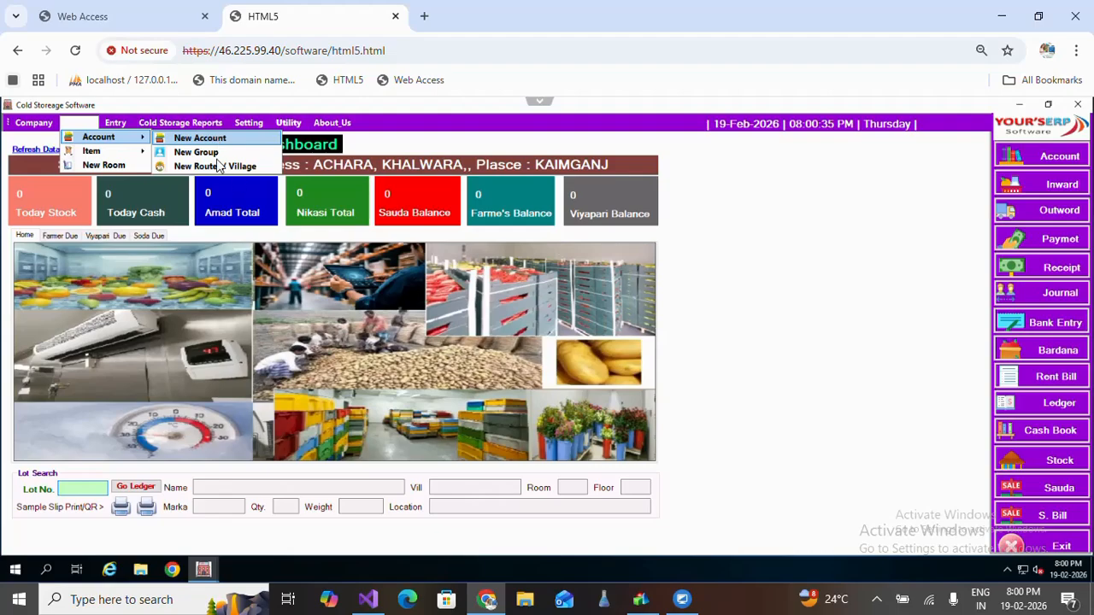
pyautogui.click(199, 139)
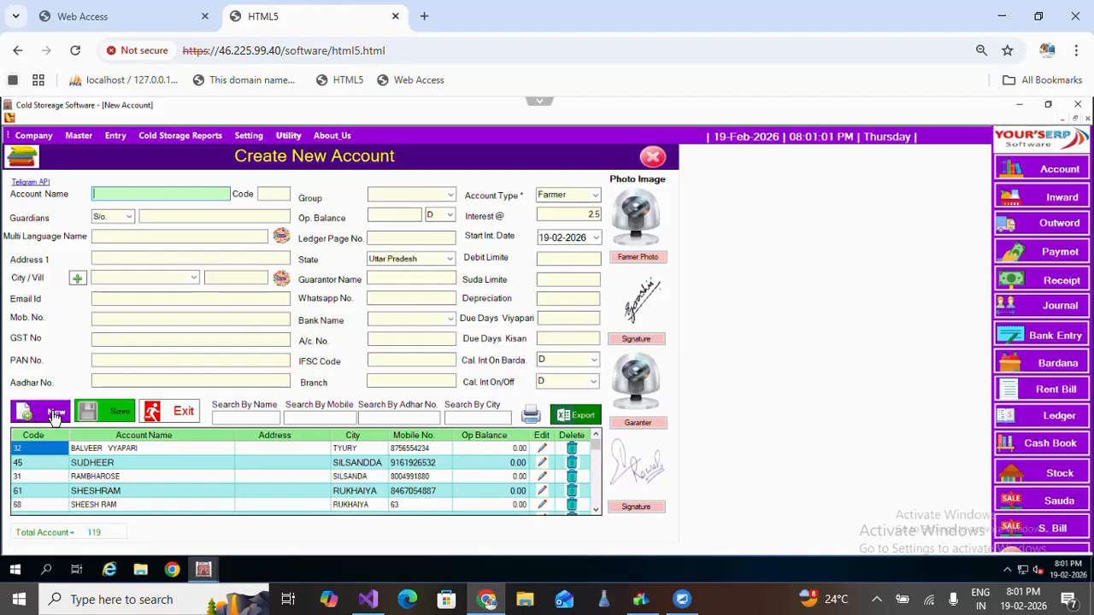
# Generate a new account entry with code 75 and move to the Account Name field.
pyautogui.click(49, 417)
pyautogui.click(50, 416)
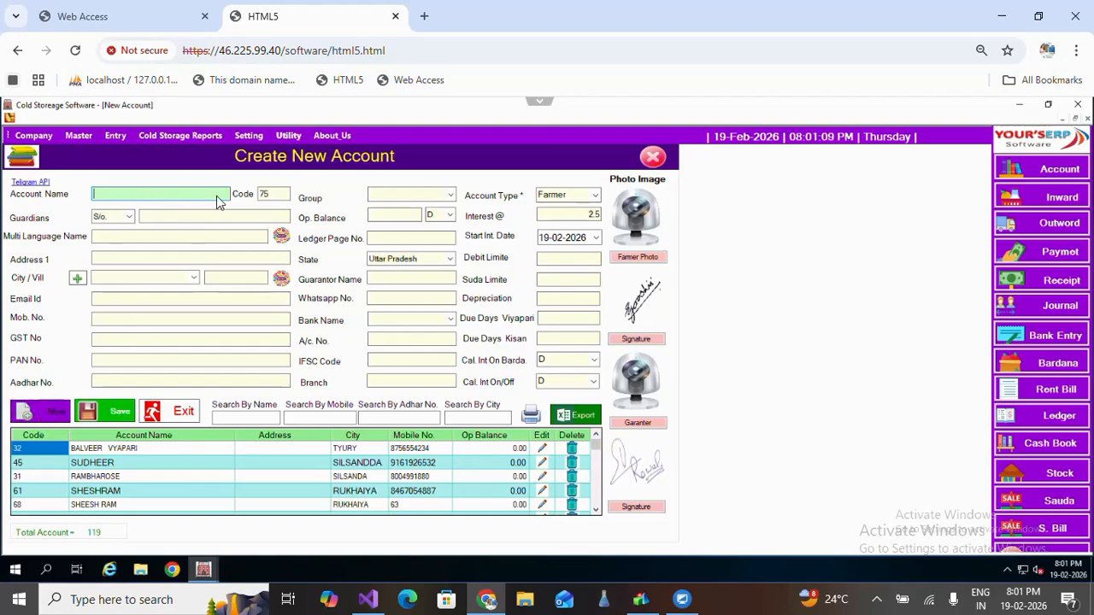
pyautogui.click(270, 197)
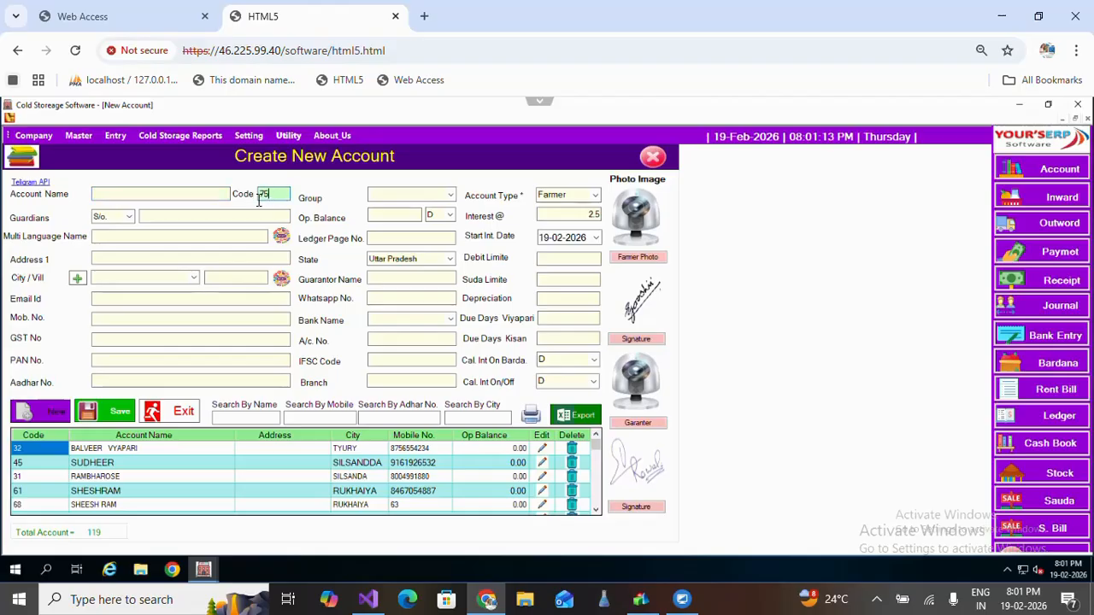
pyautogui.click(162, 196)
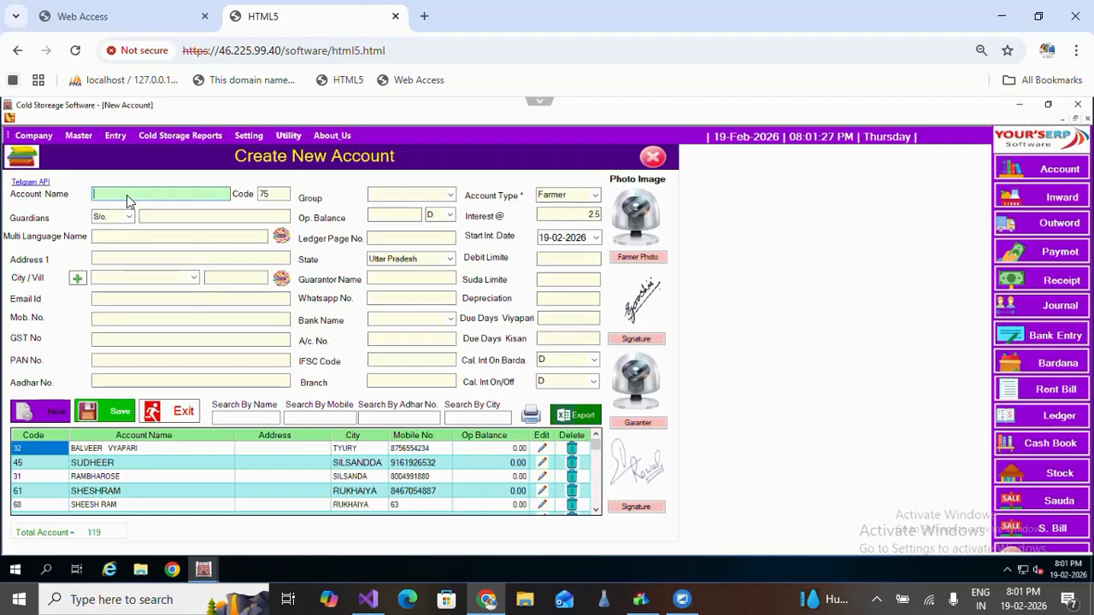
# Enter the farmer's name, keep S/o. as the relation, and enter the father's name.
pyautogui.press('Tab')
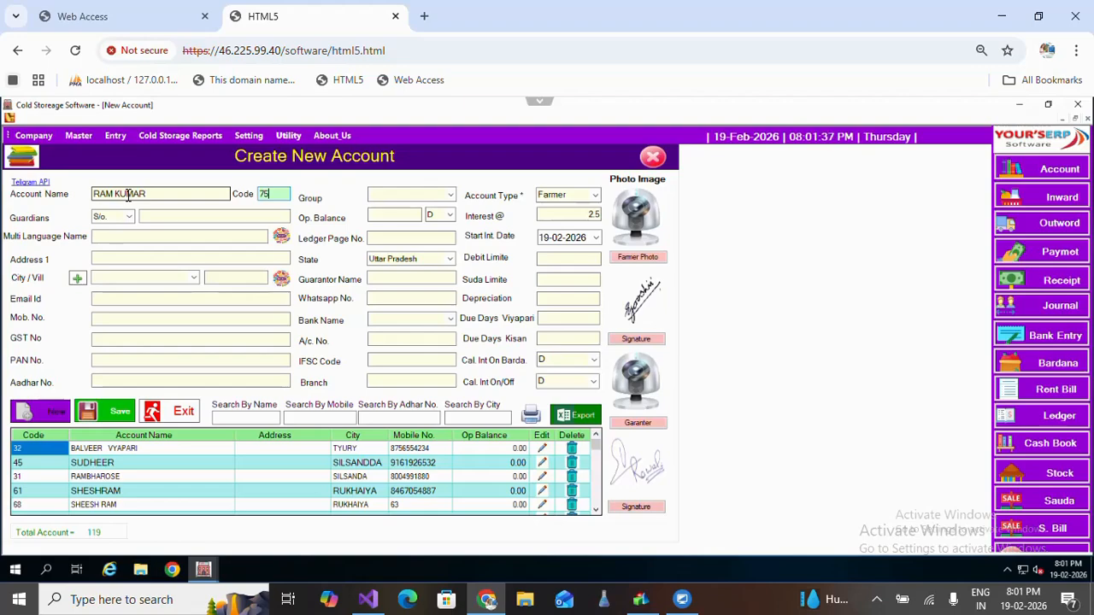
pyautogui.press('Tab')
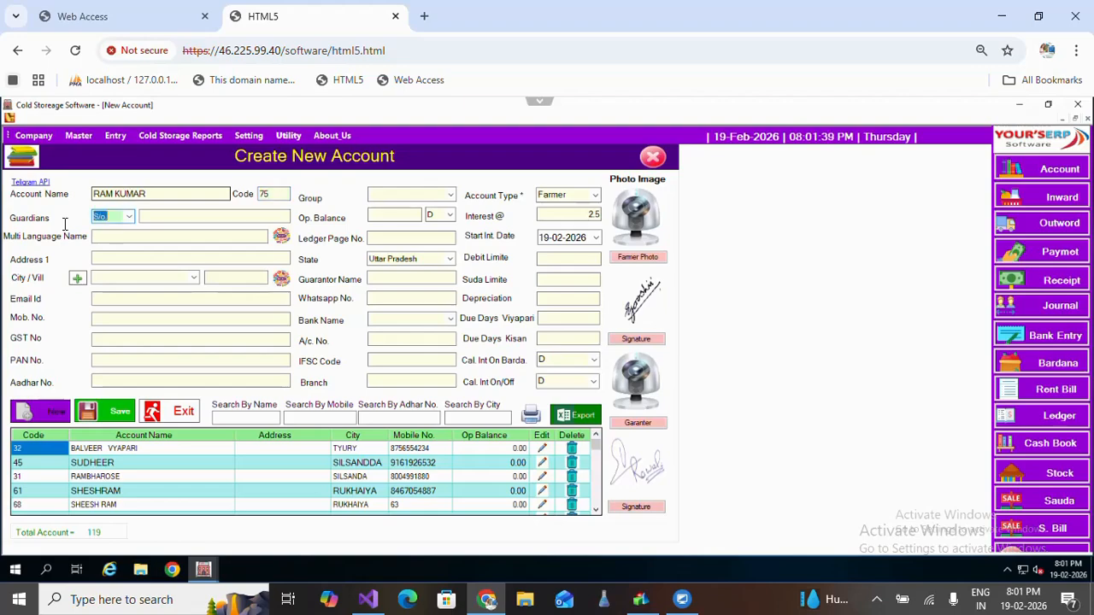
pyautogui.click(129, 219)
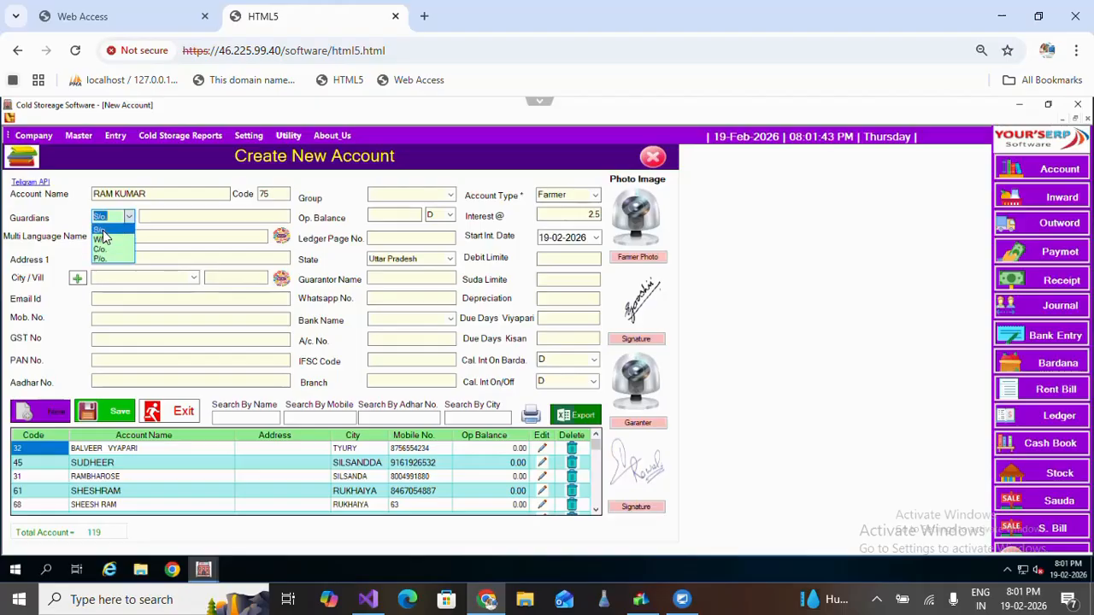
pyautogui.click(109, 229)
pyautogui.press('Tab')
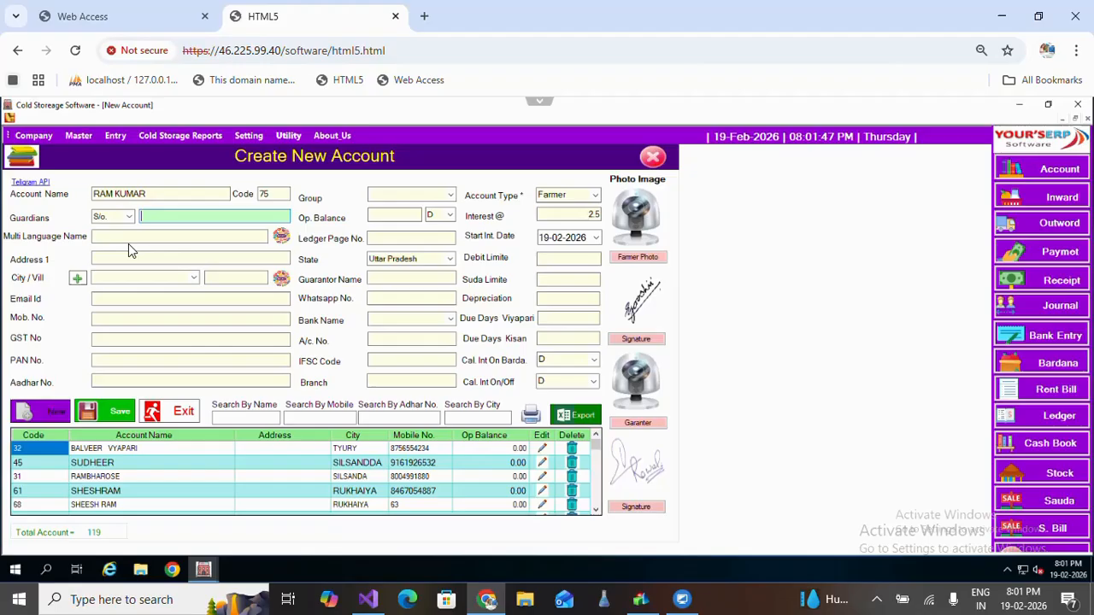
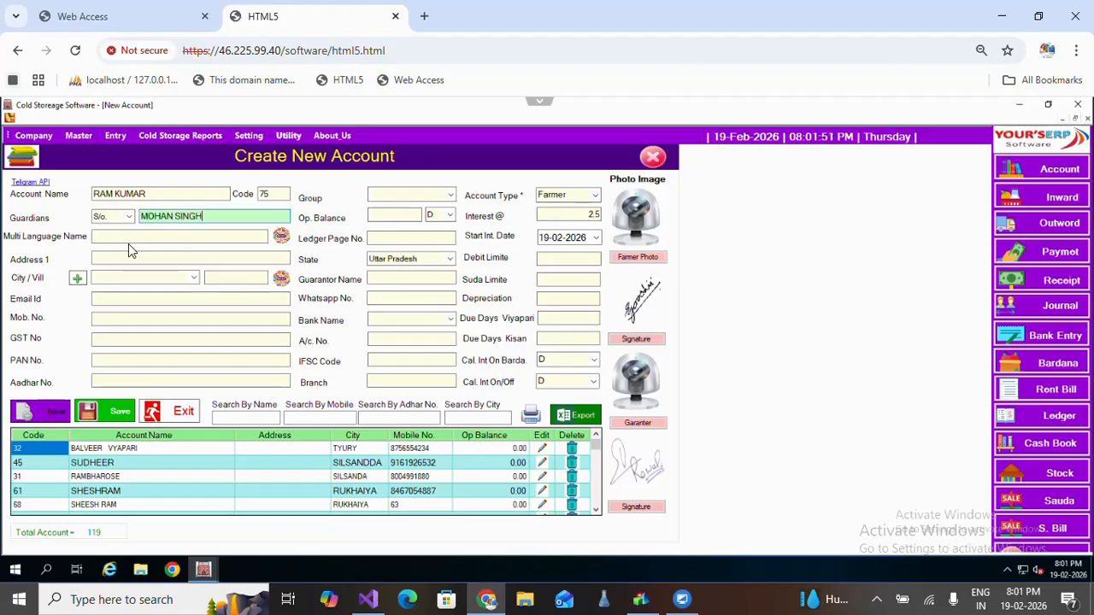
pyautogui.press('Tab')
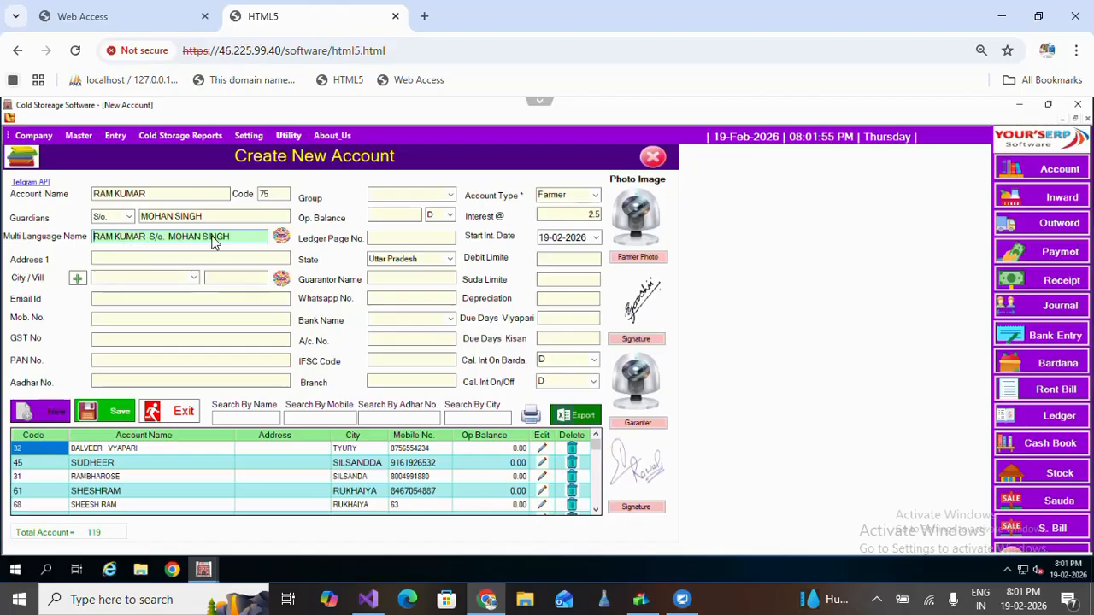
pyautogui.click(254, 236)
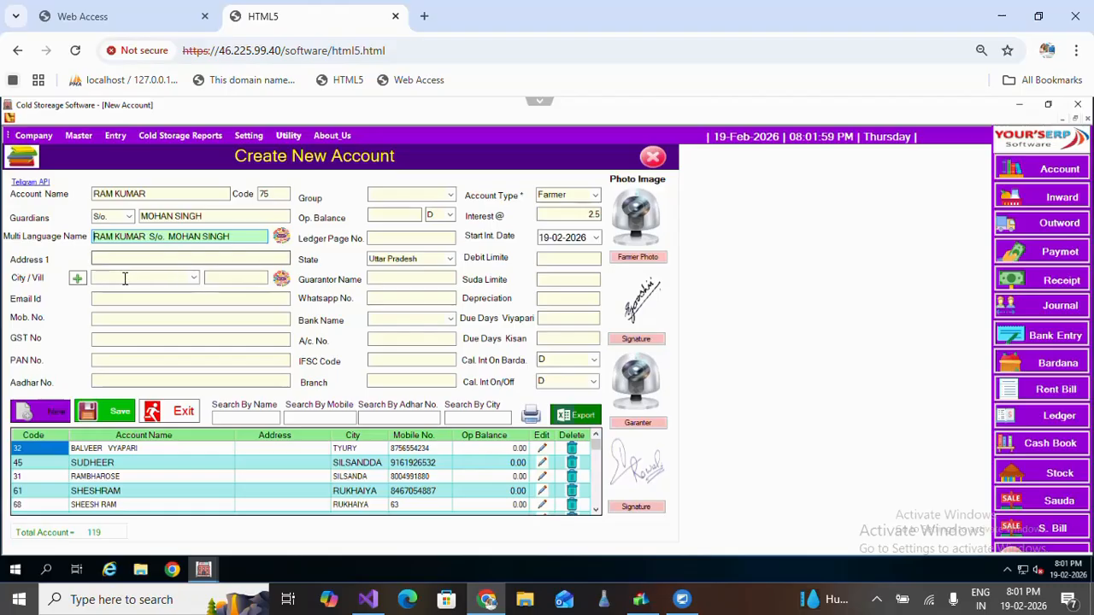
# Pick FARRUKHABAD from the City/Vill list, which fills Uttar Pradesh as the state.
pyautogui.click(175, 277)
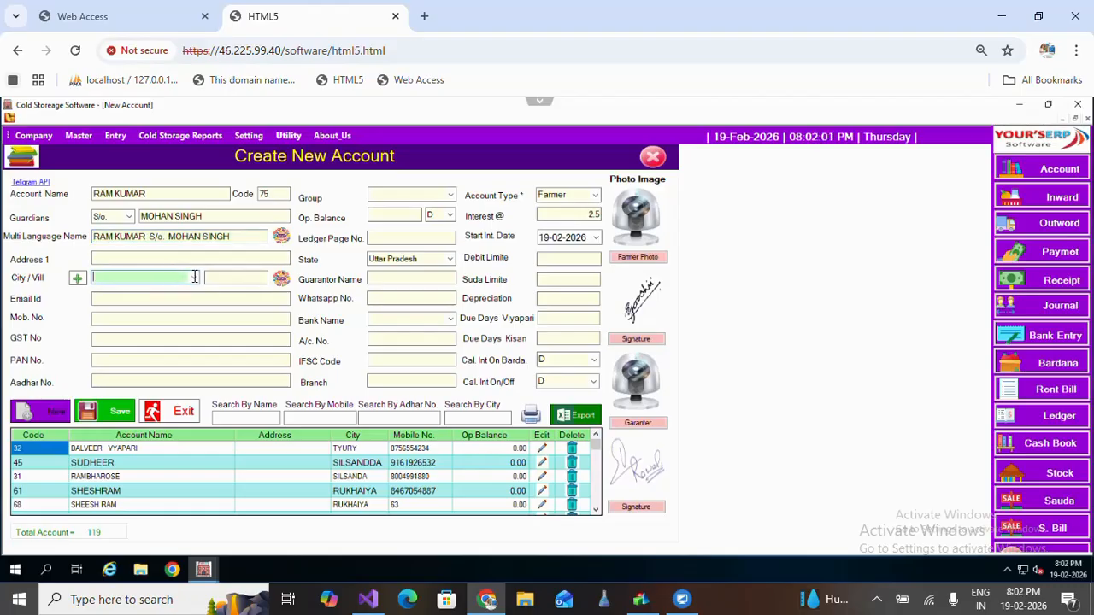
pyautogui.click(178, 280)
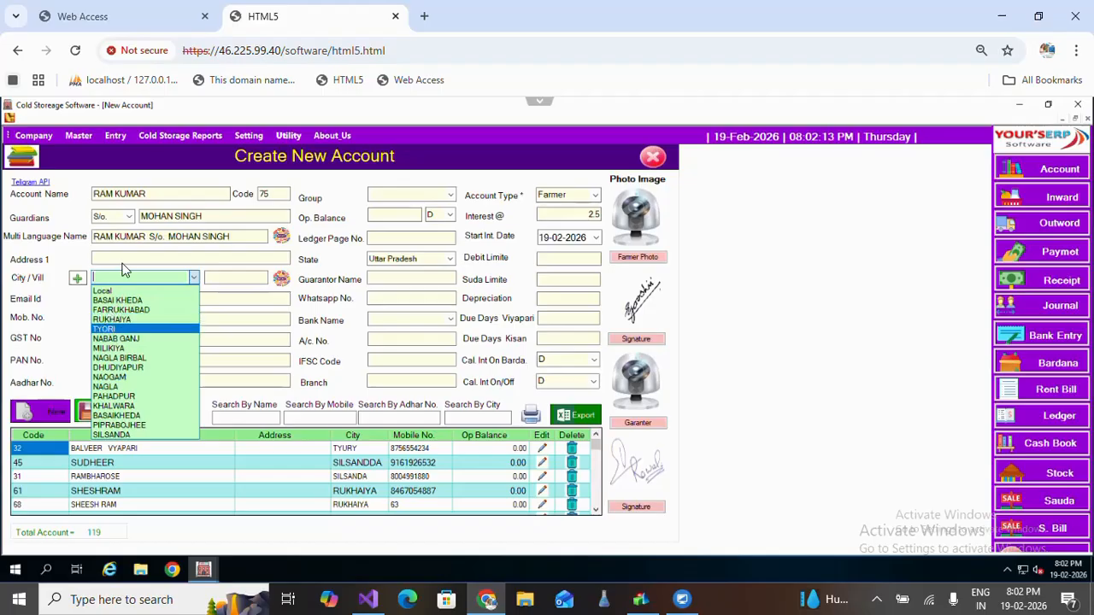
pyautogui.click(114, 311)
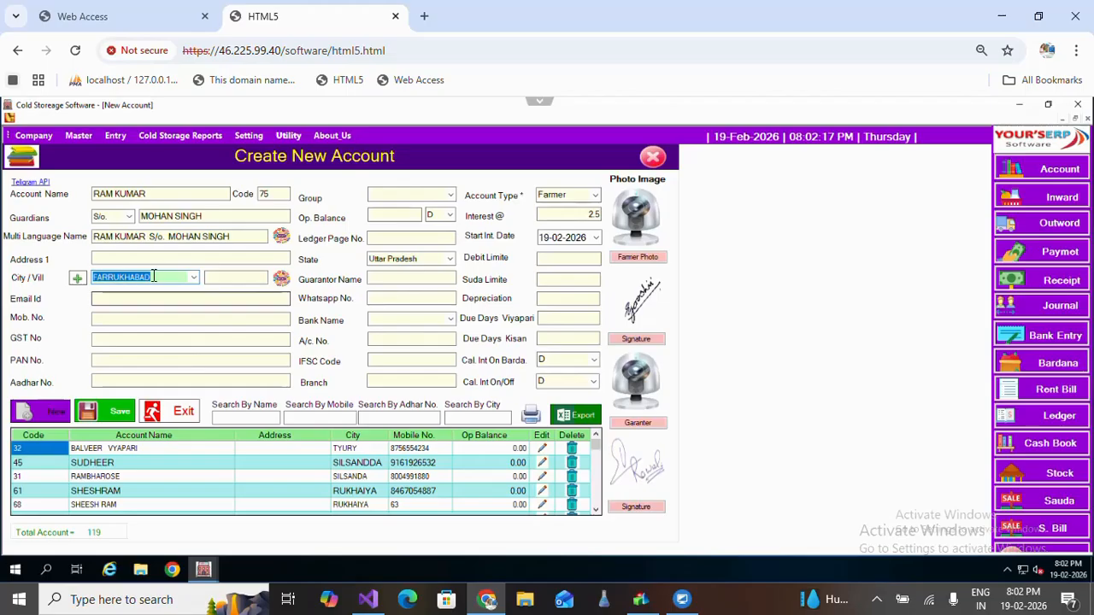
pyautogui.press('Tab')
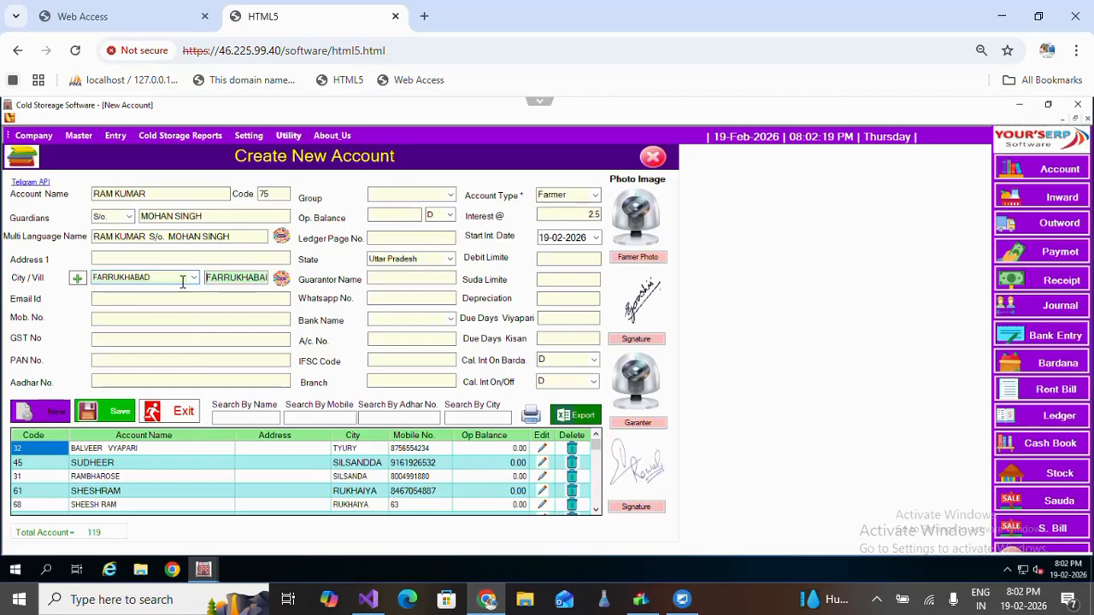
pyautogui.click(117, 320)
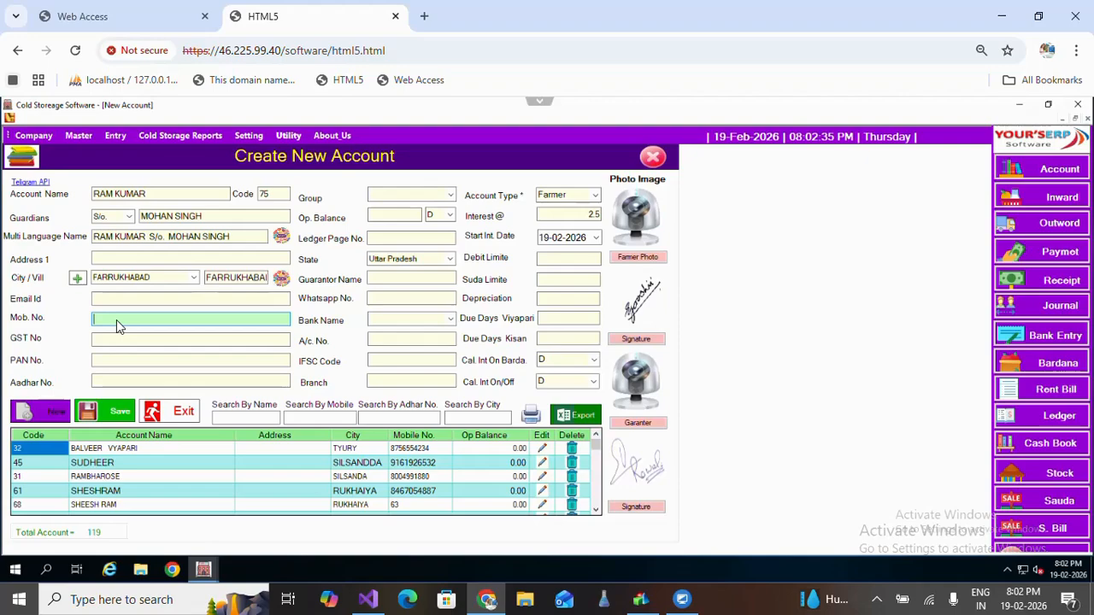
pyautogui.click(37, 183)
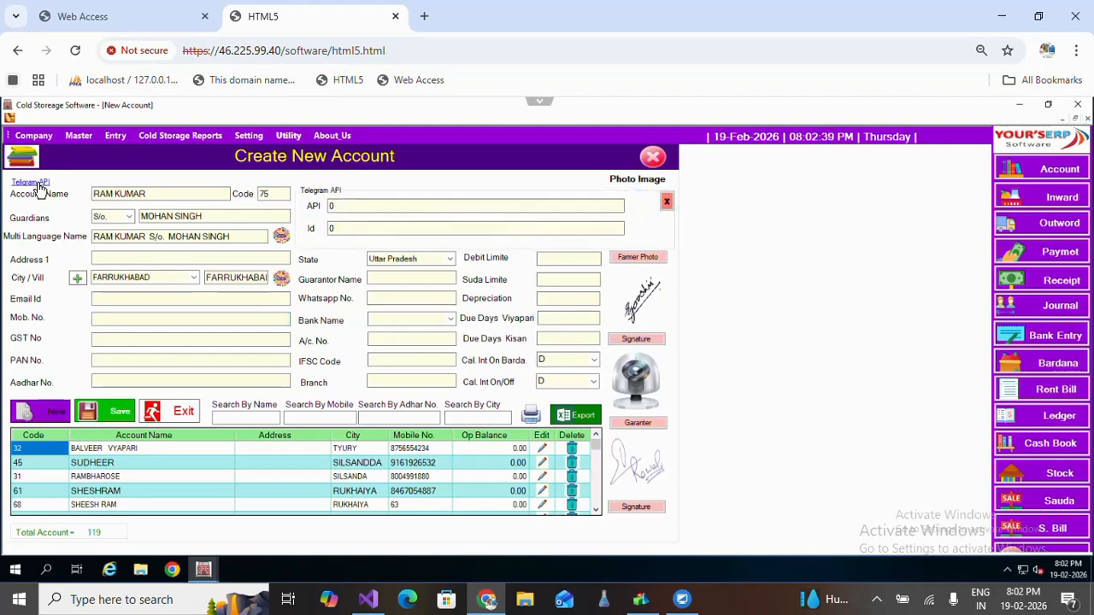
pyautogui.click(347, 206)
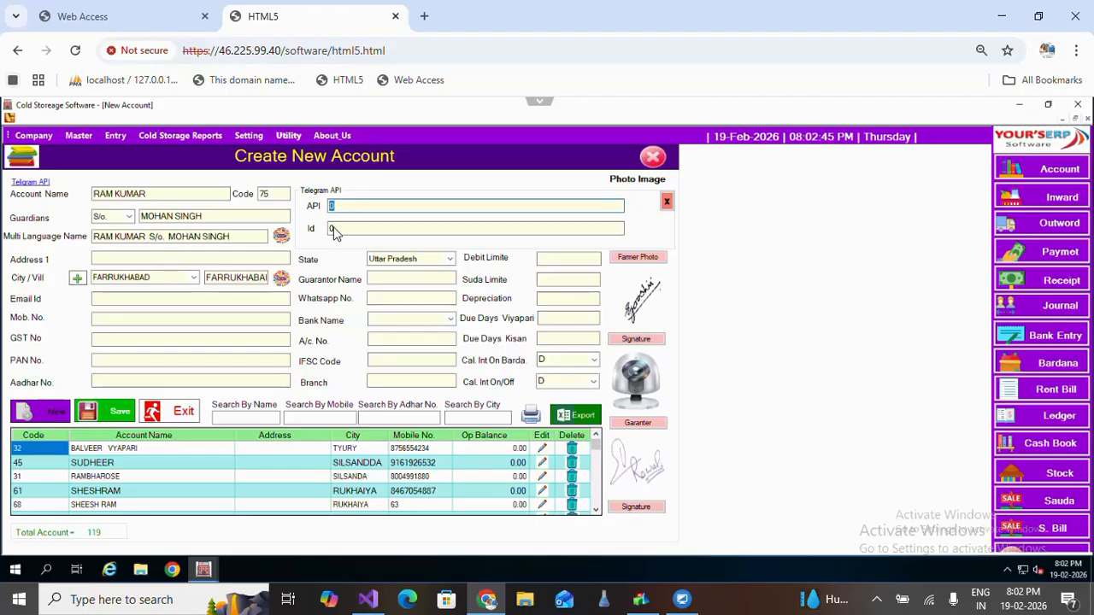
pyautogui.click(330, 229)
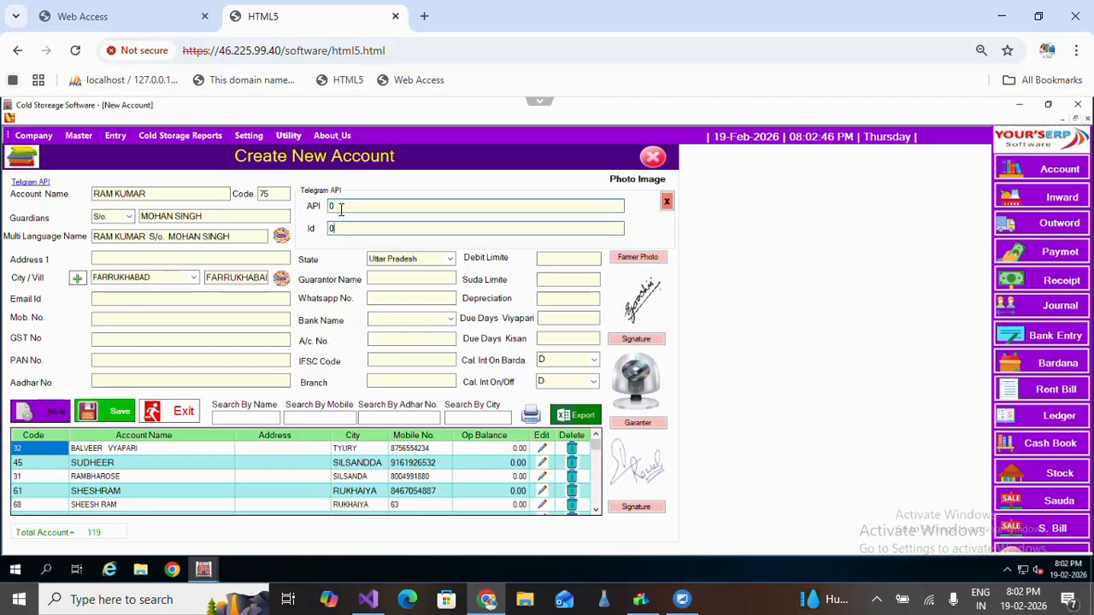
pyautogui.click(667, 203)
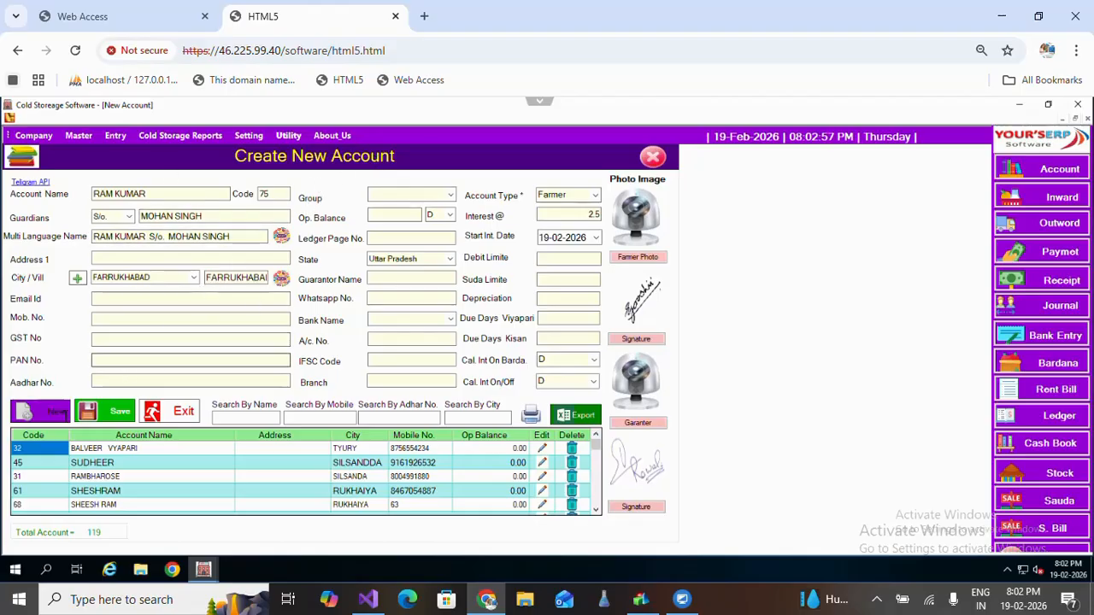
# Enter the farmer's mobile number, leaving the GST, PAN and Aadhar fields blank.
pyautogui.click(136, 321)
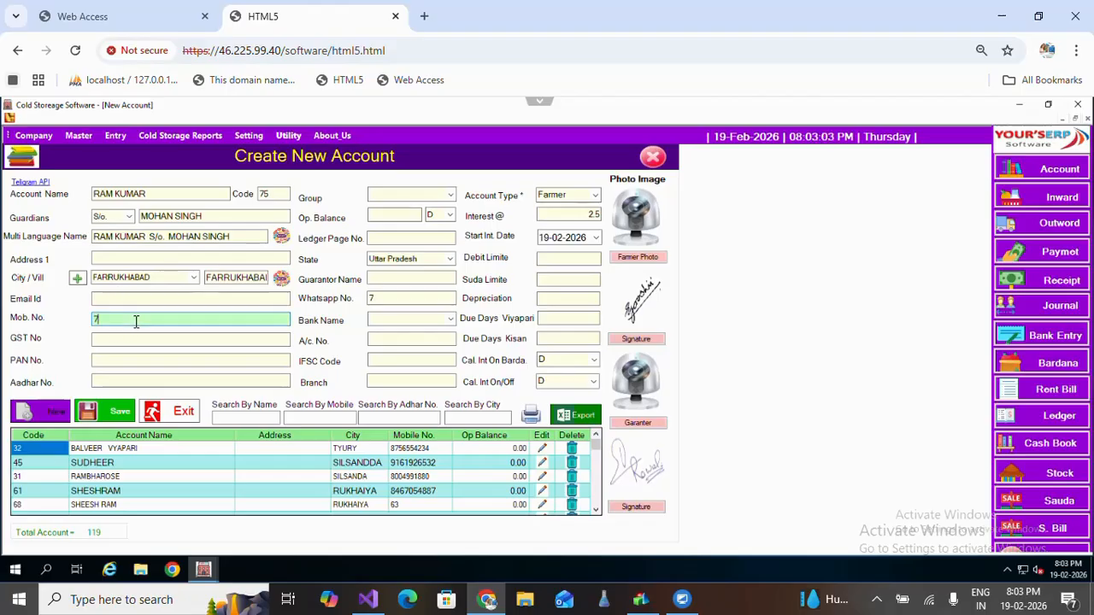
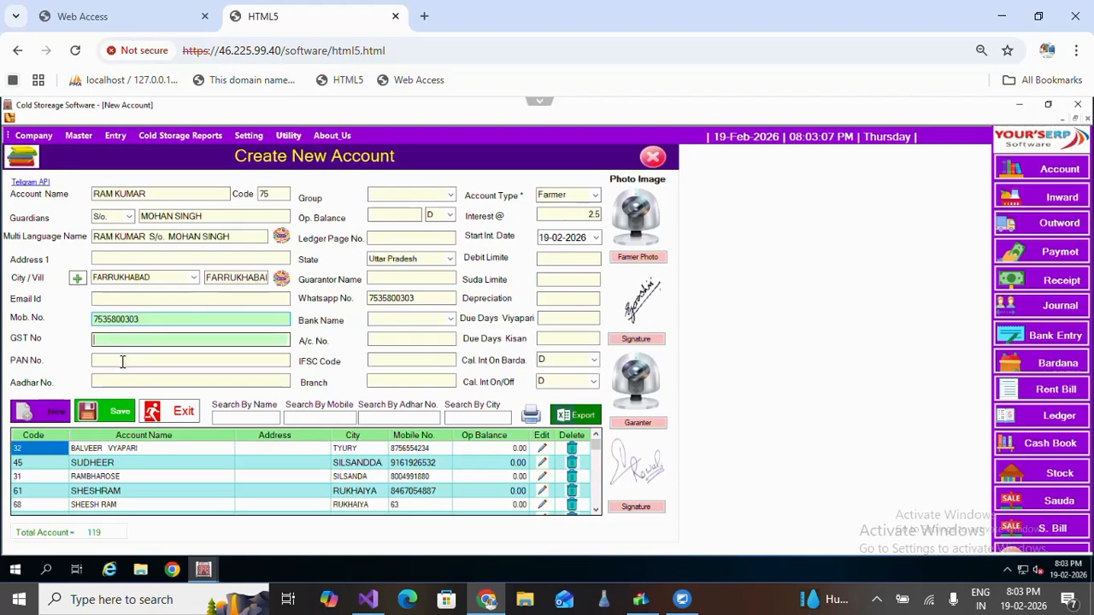
pyautogui.press('Tab')
pyautogui.press('Tab')
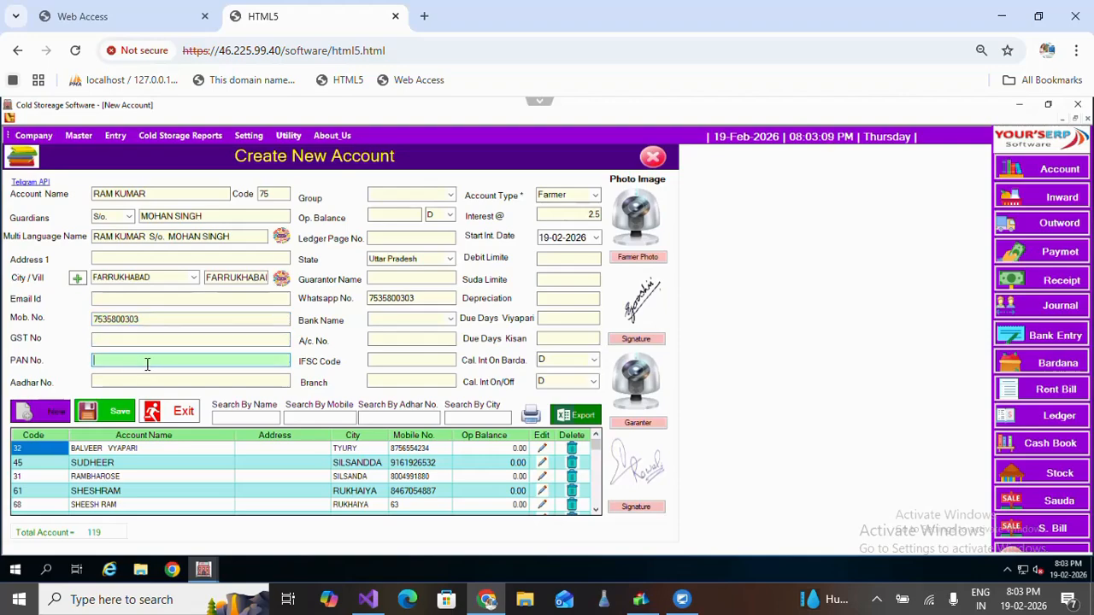
pyautogui.press('Tab')
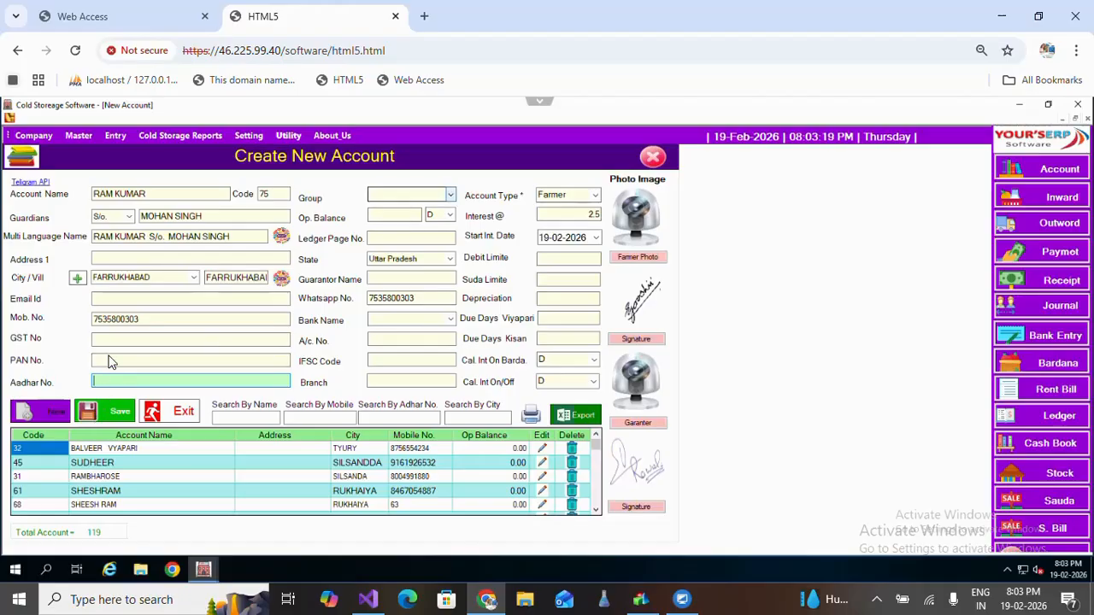
pyautogui.click(109, 362)
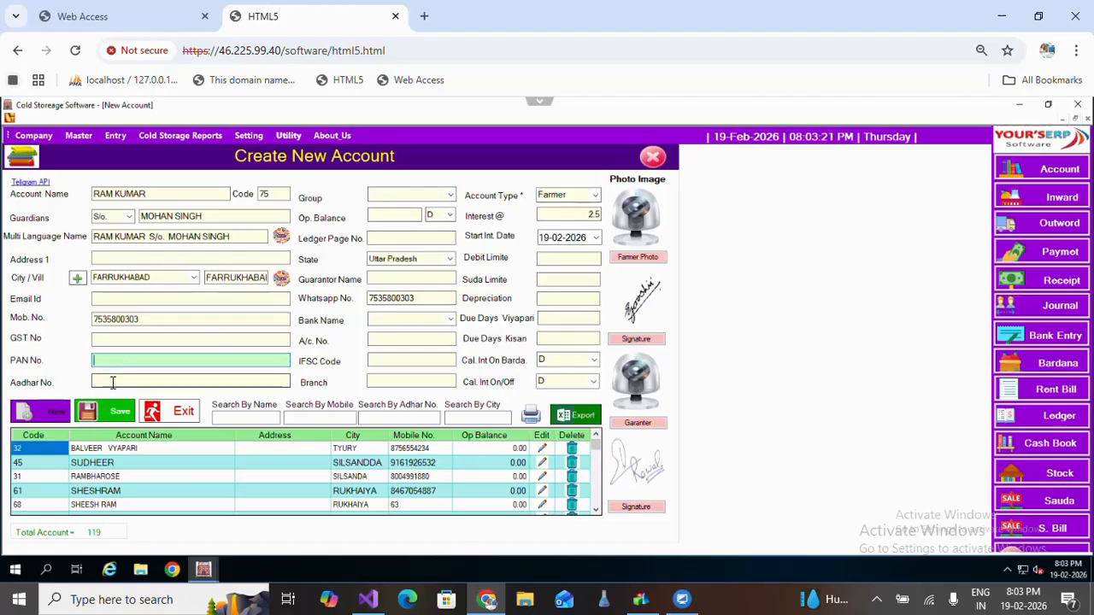
pyautogui.click(111, 382)
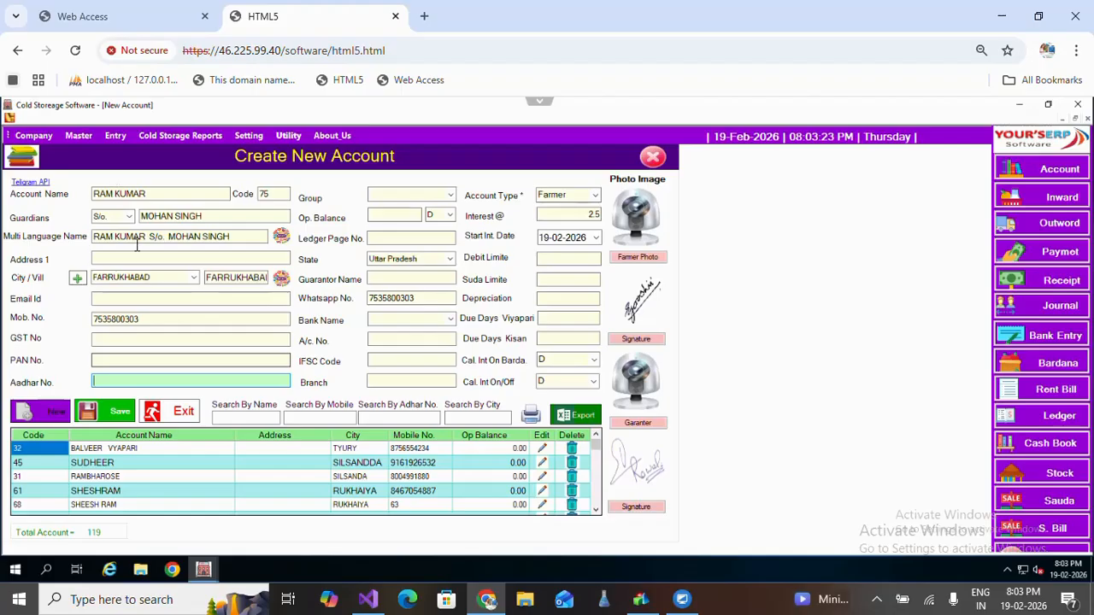
pyautogui.click(141, 362)
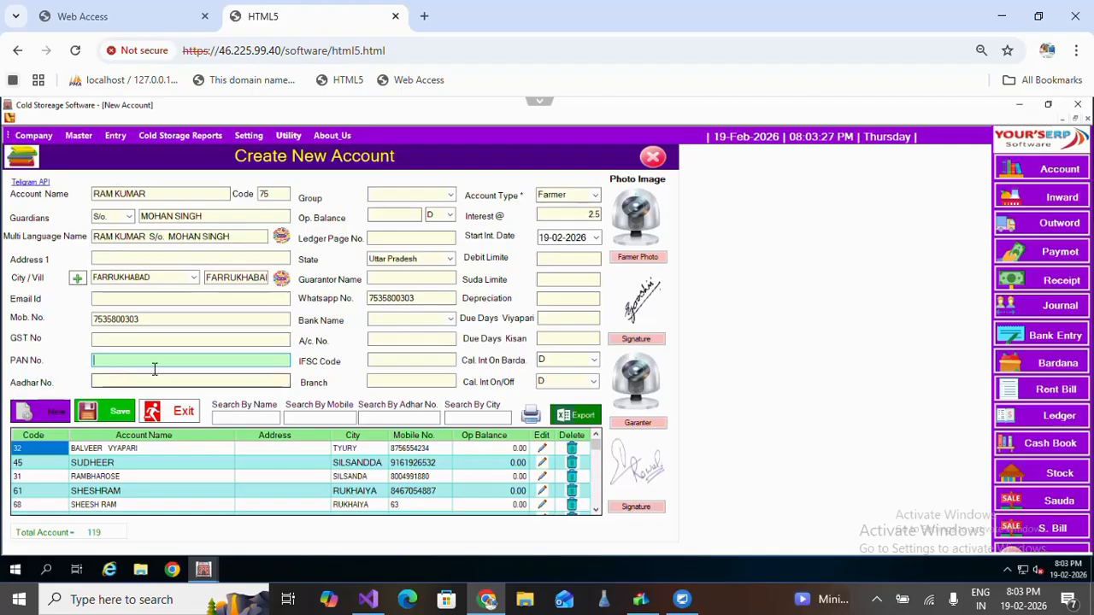
pyautogui.click(154, 379)
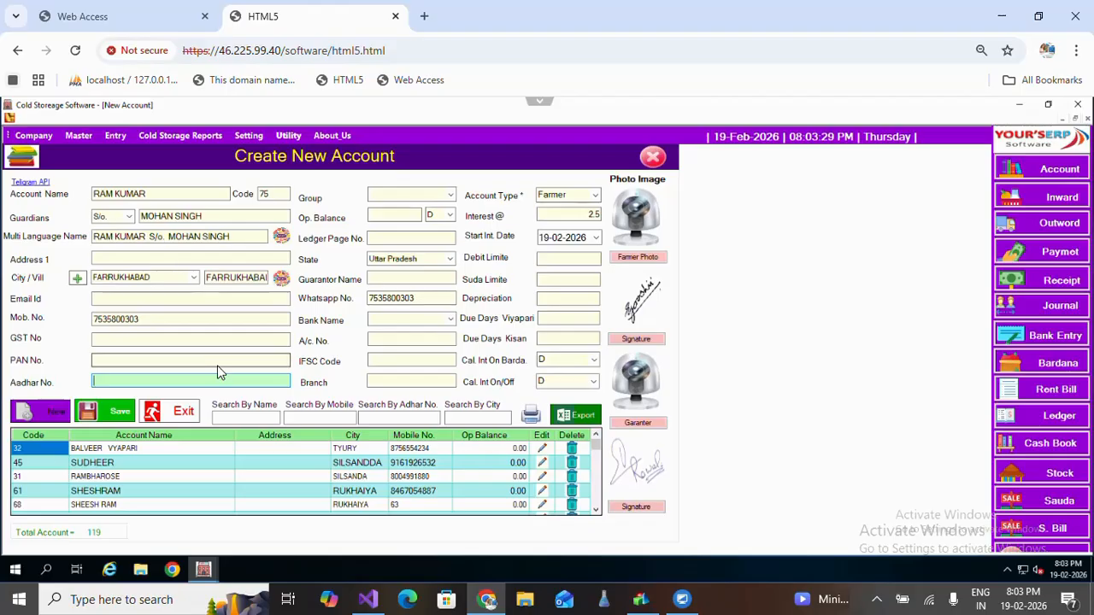
# Choose Customers as the account group and enter an opening balance of 5000.
pyautogui.click(451, 198)
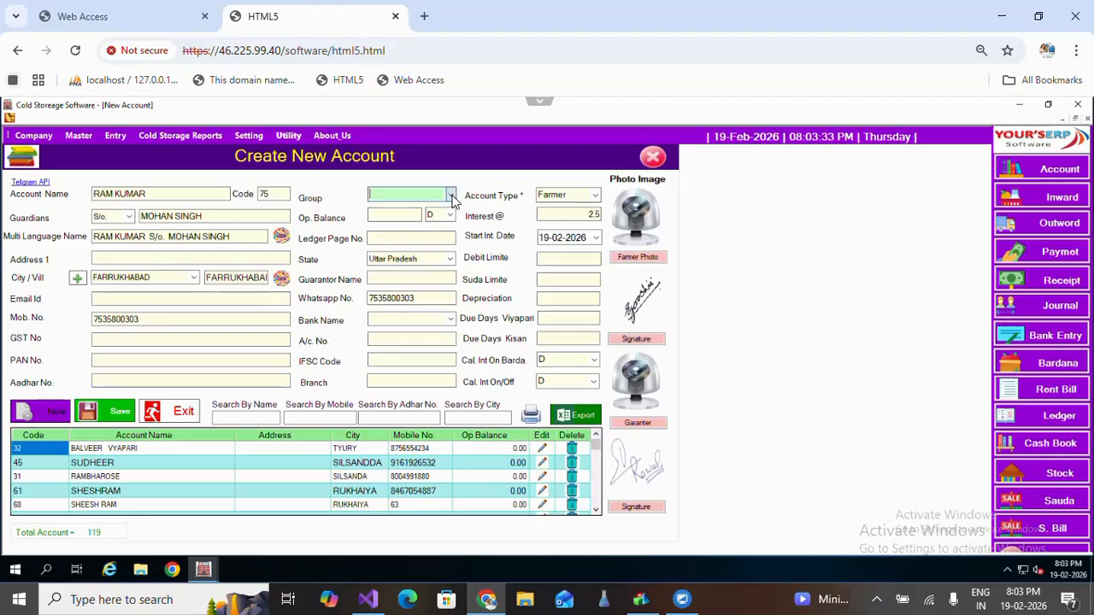
pyautogui.click(451, 196)
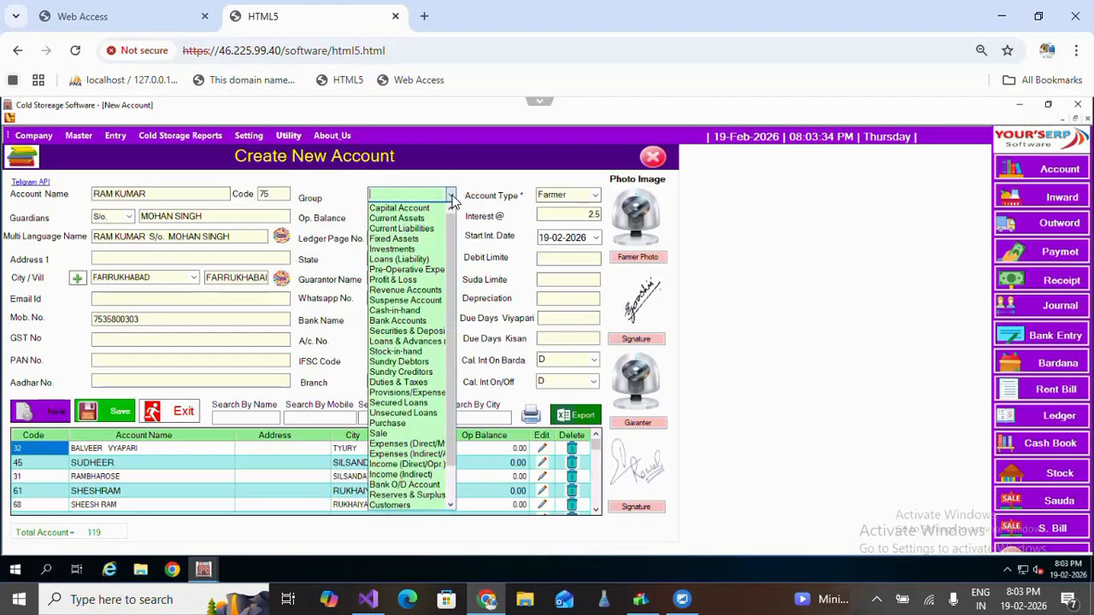
pyautogui.click(405, 506)
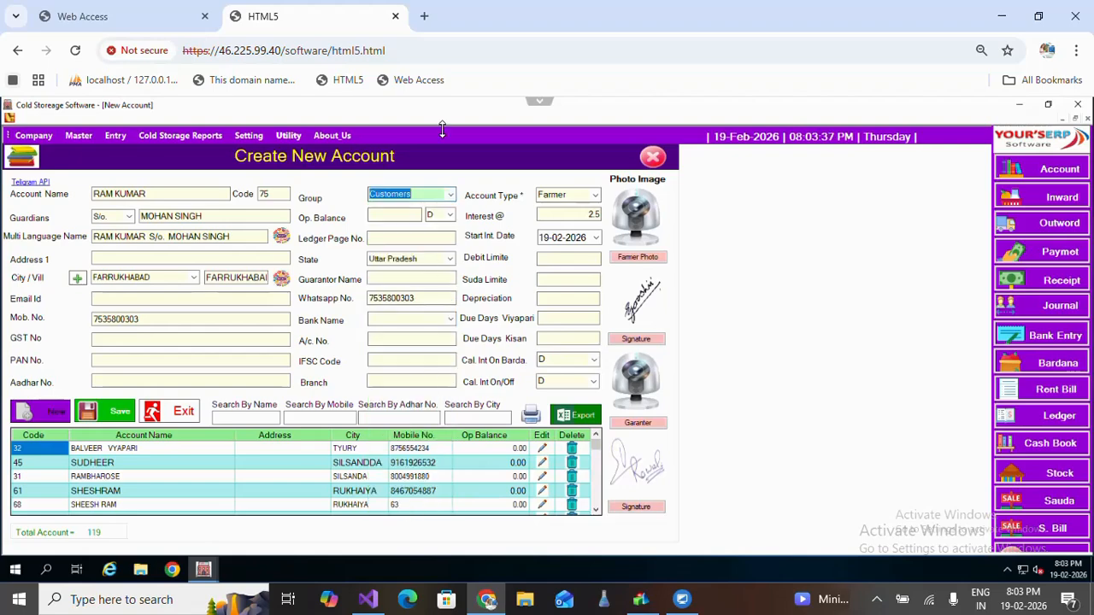
pyautogui.click(419, 216)
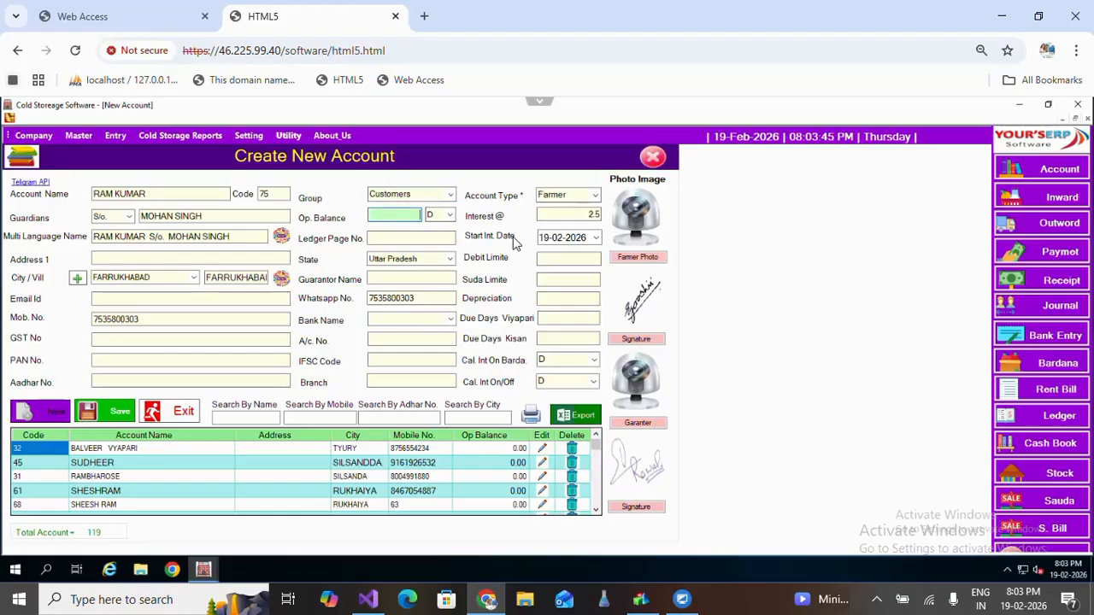
pyautogui.write('5000')
pyautogui.click(450, 218)
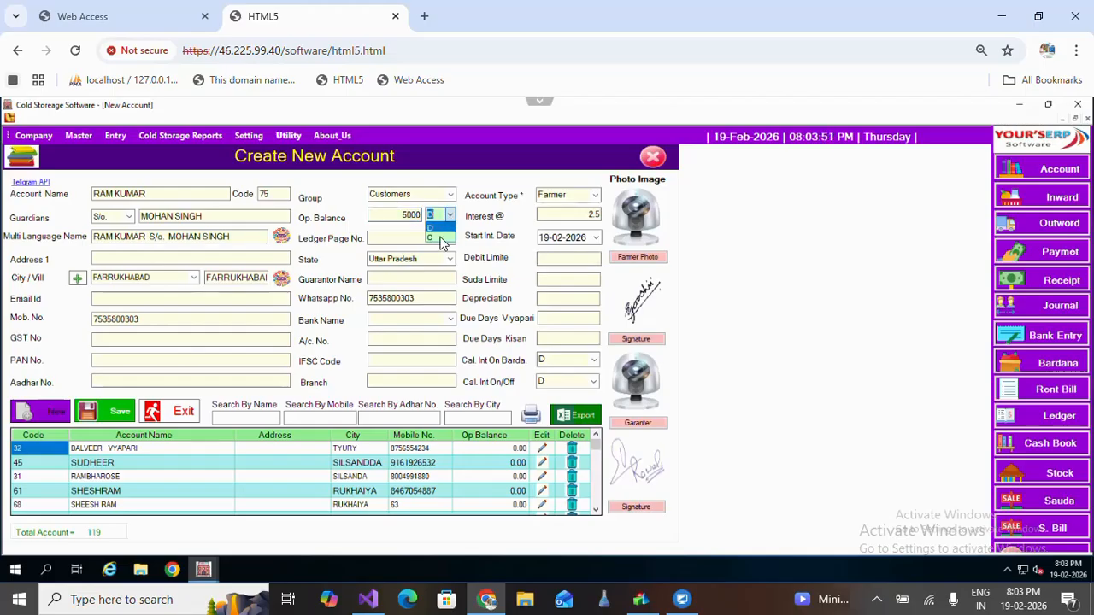
pyautogui.click(441, 237)
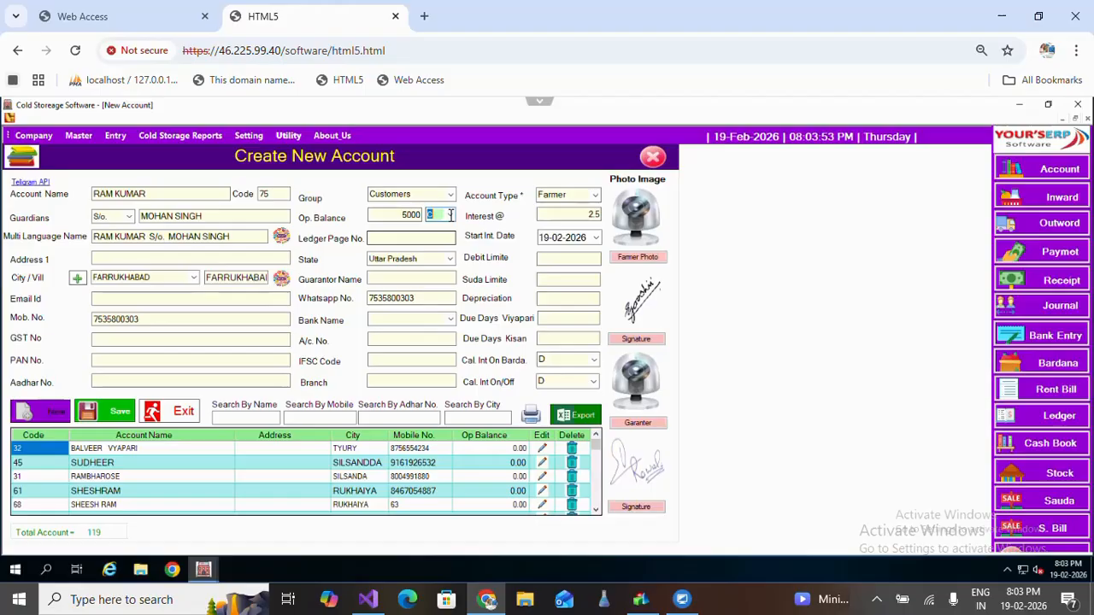
pyautogui.click(441, 221)
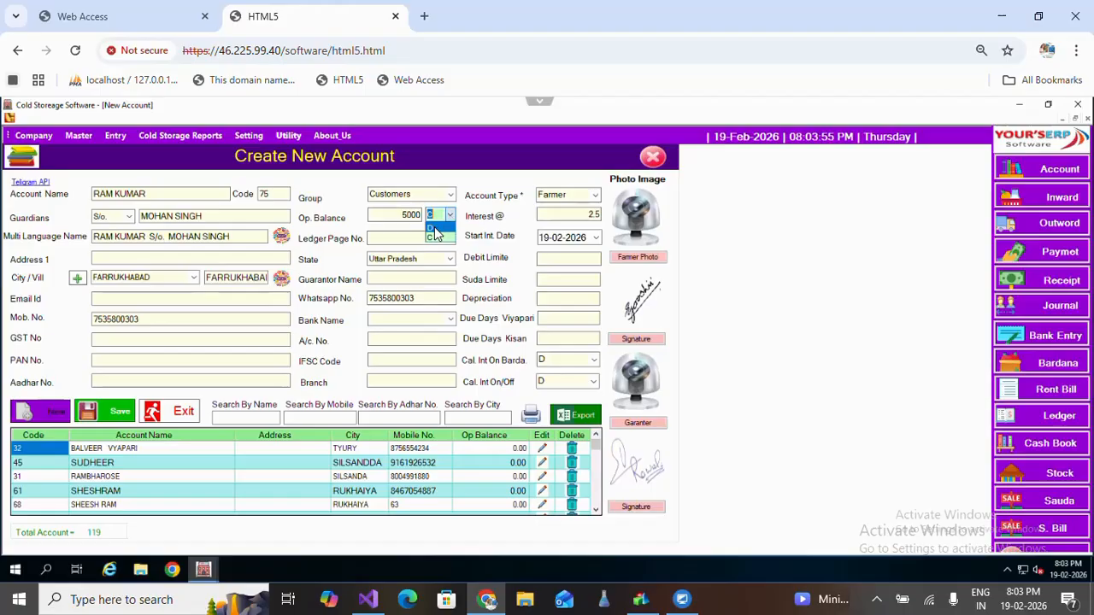
pyautogui.click(435, 223)
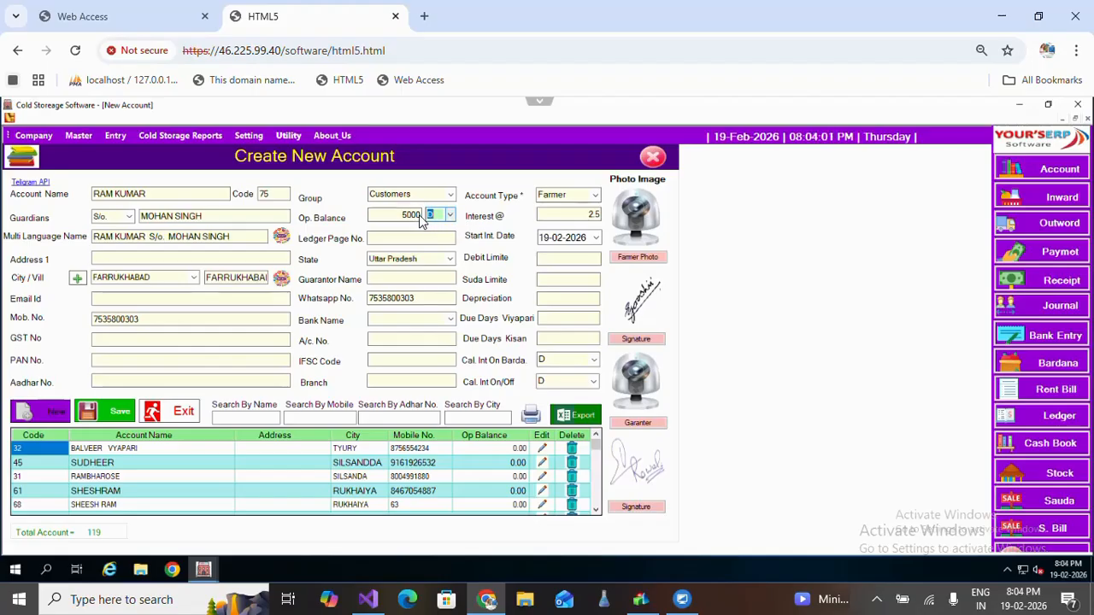
pyautogui.click(395, 220)
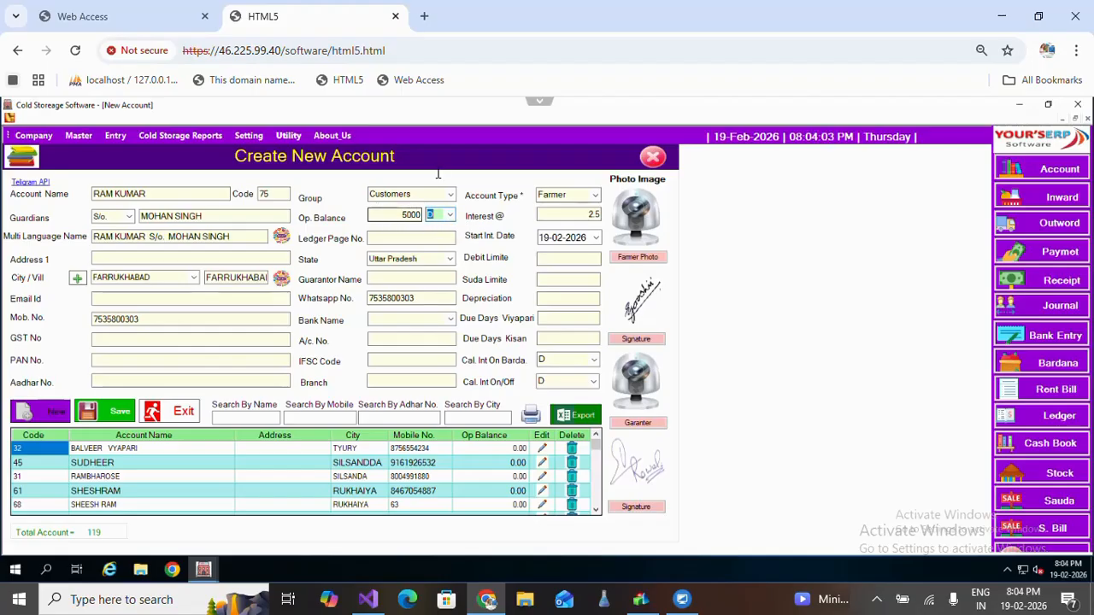
pyautogui.click(405, 214)
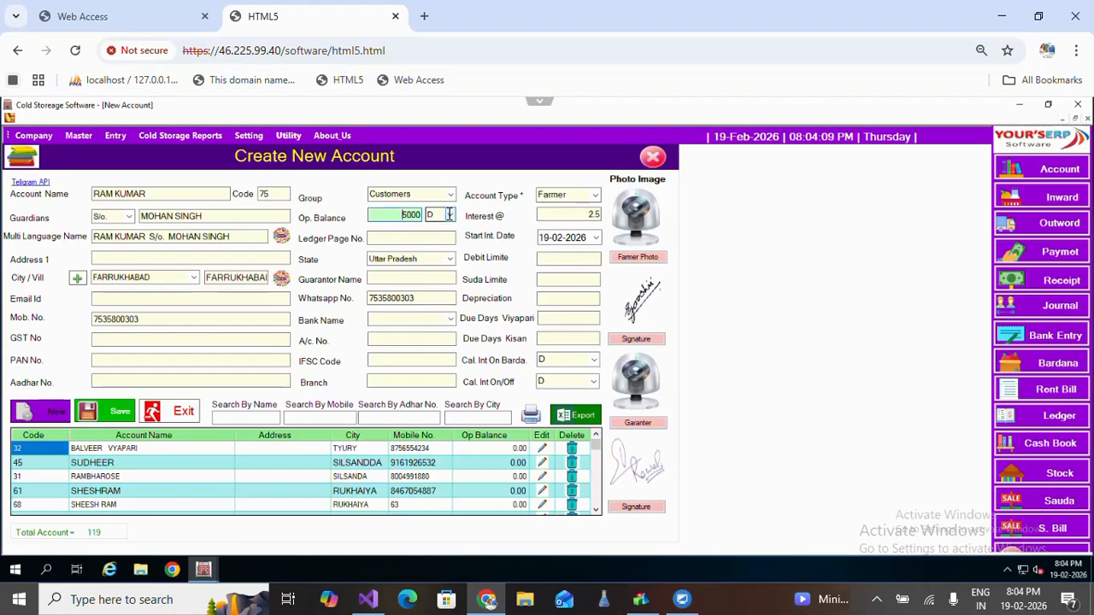
pyautogui.click(450, 217)
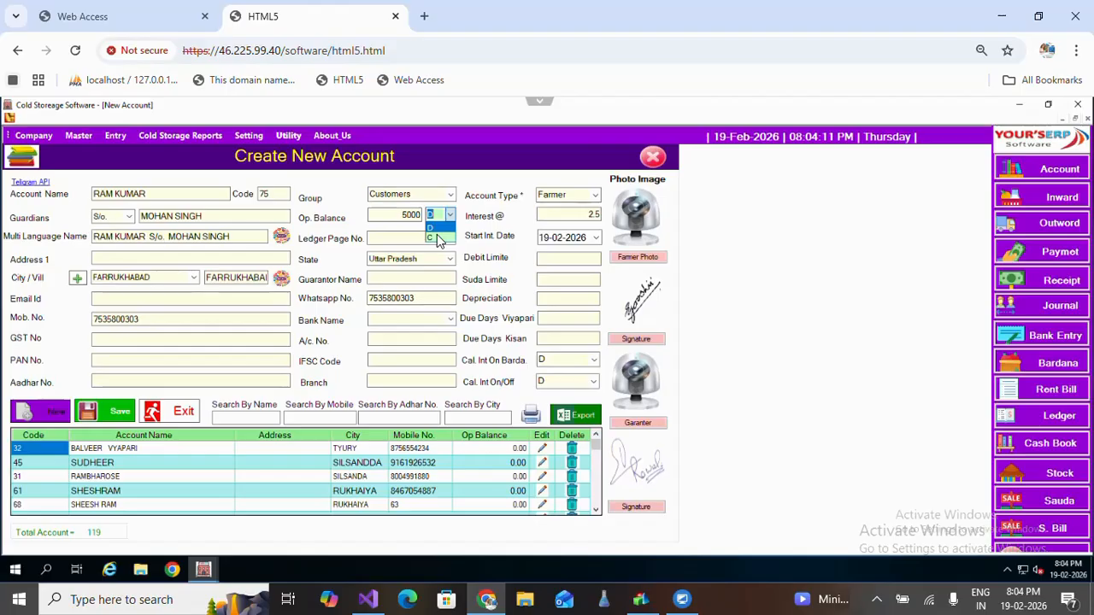
pyautogui.click(437, 235)
pyautogui.click(440, 220)
pyautogui.click(440, 237)
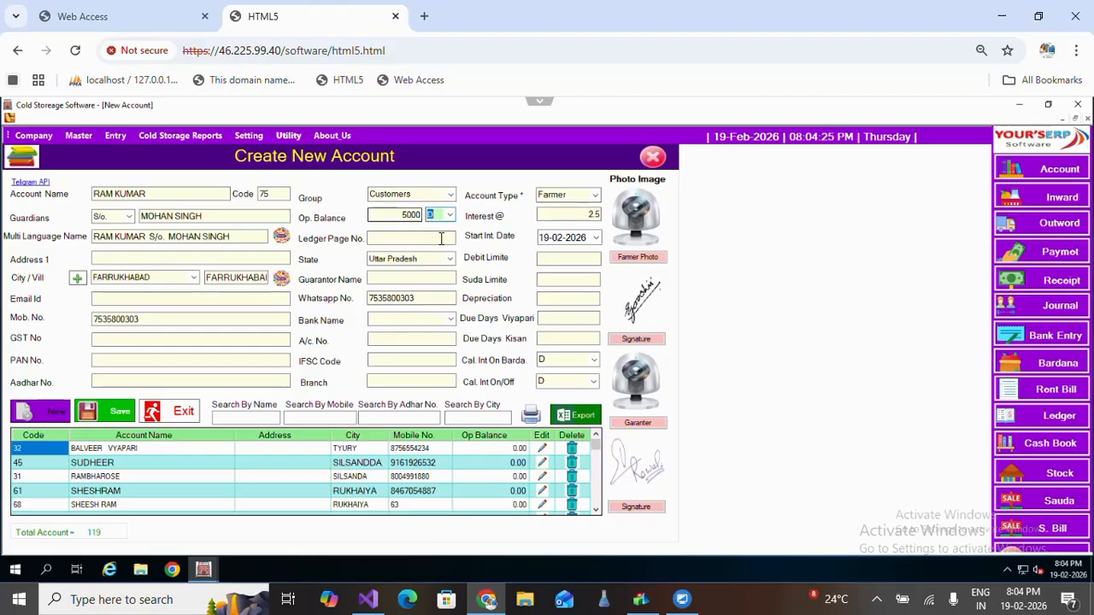
# Select State Bank of Bikaner and Jaipur as Bank Name, leaving ledger, guarantor and branch blank.
pyautogui.click(425, 240)
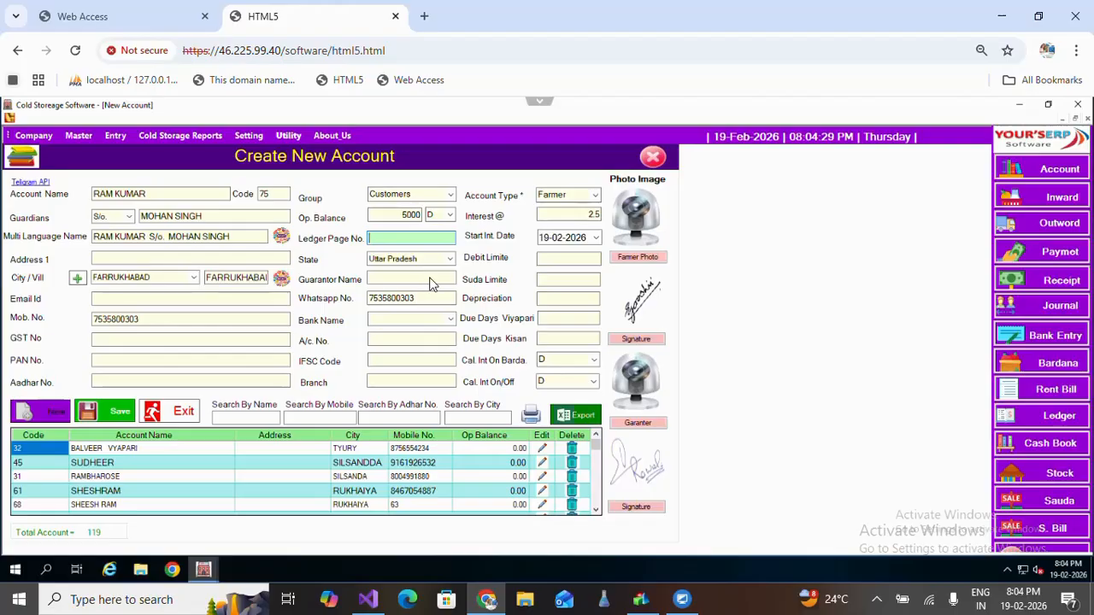
pyautogui.click(423, 277)
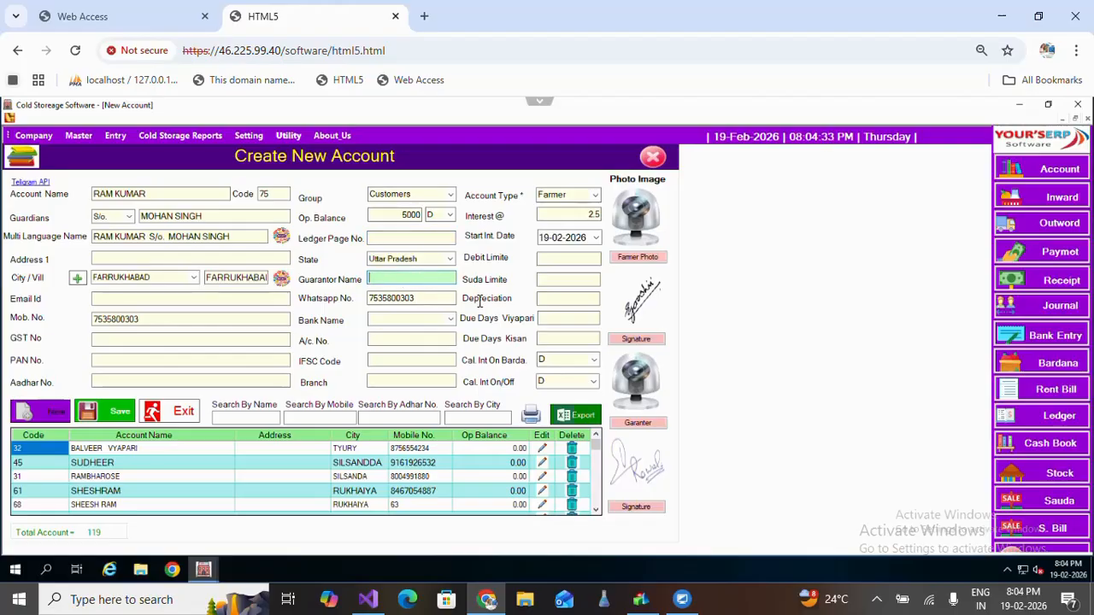
pyautogui.click(449, 319)
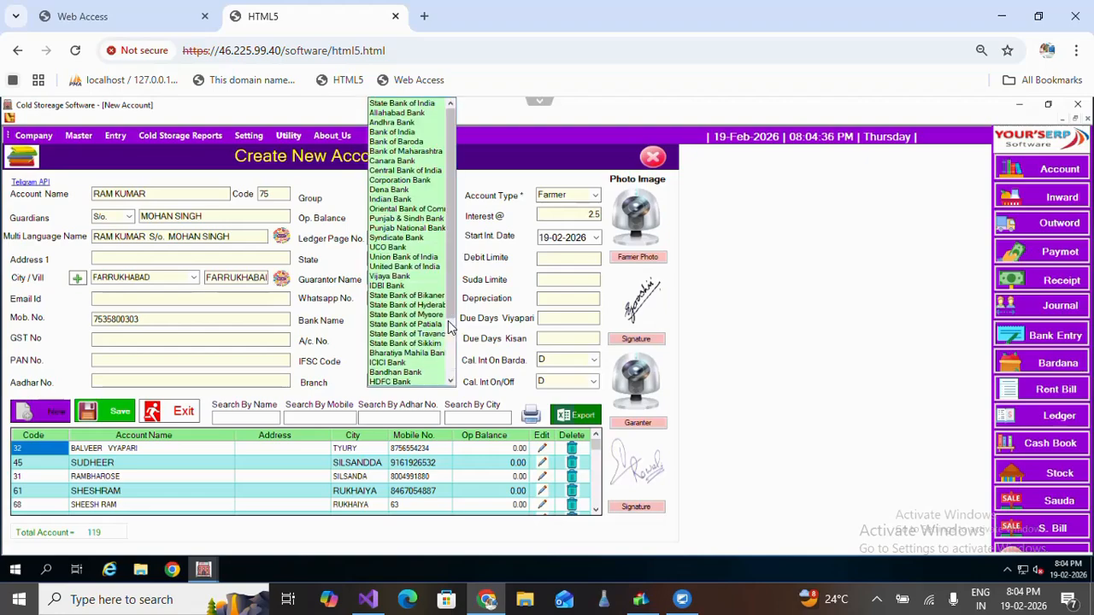
pyautogui.click(407, 300)
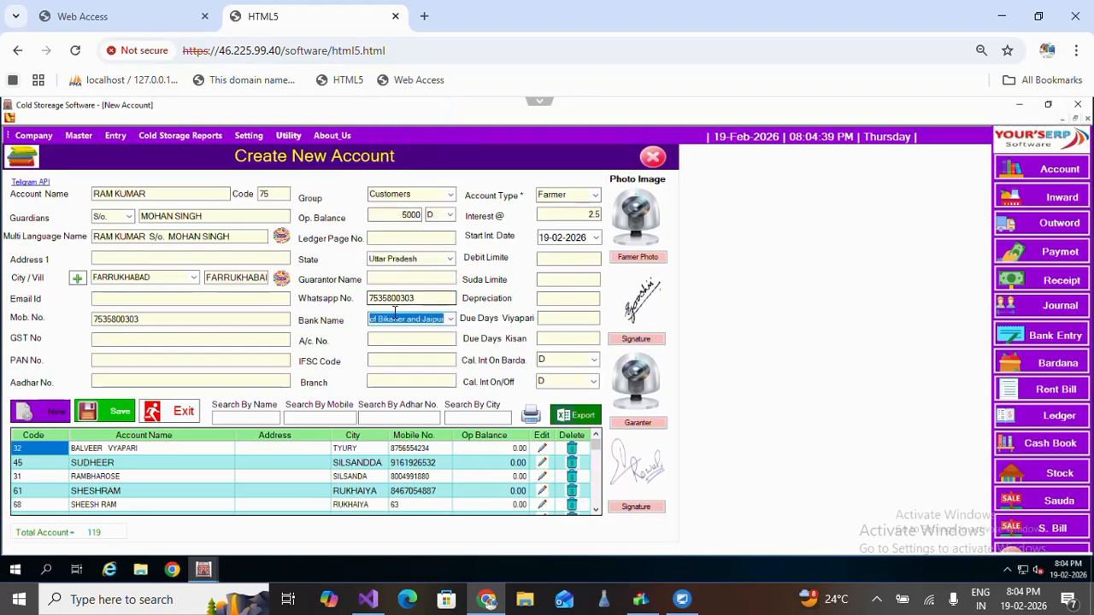
pyautogui.click(407, 343)
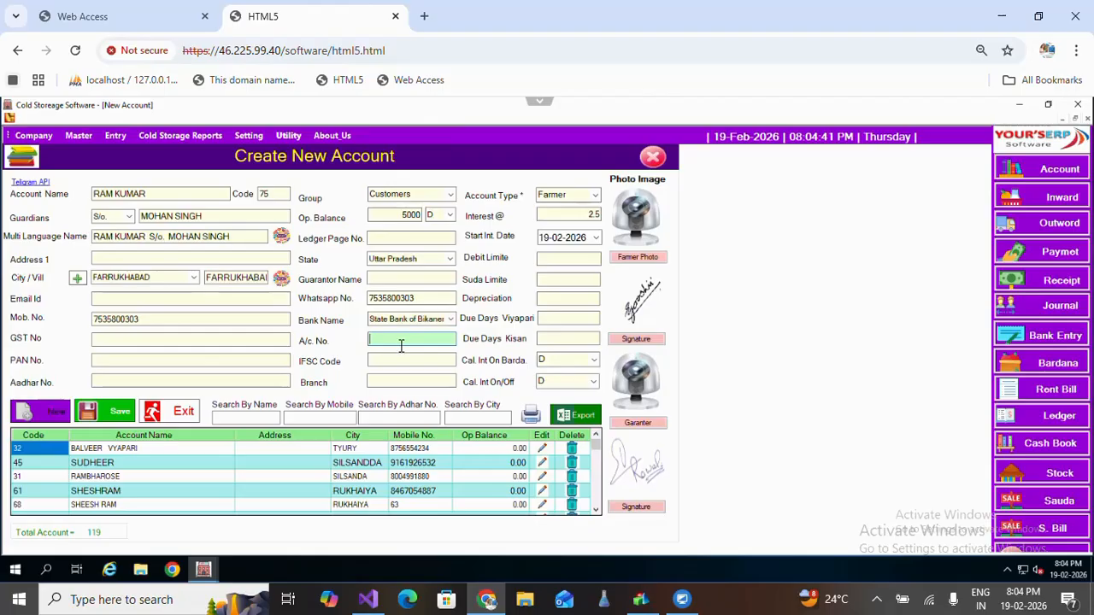
pyautogui.press('Tab')
pyautogui.press('Tab')
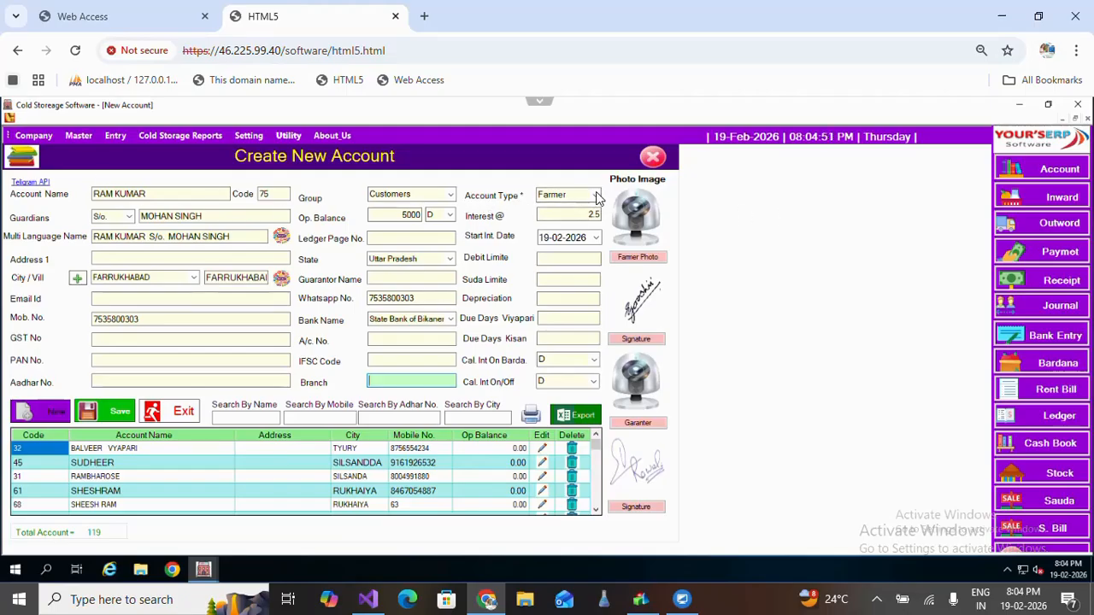
# Set Account Type to Farmer, leaving Debit Limite, Suda Limite and Depreciation blank.
pyautogui.click(596, 196)
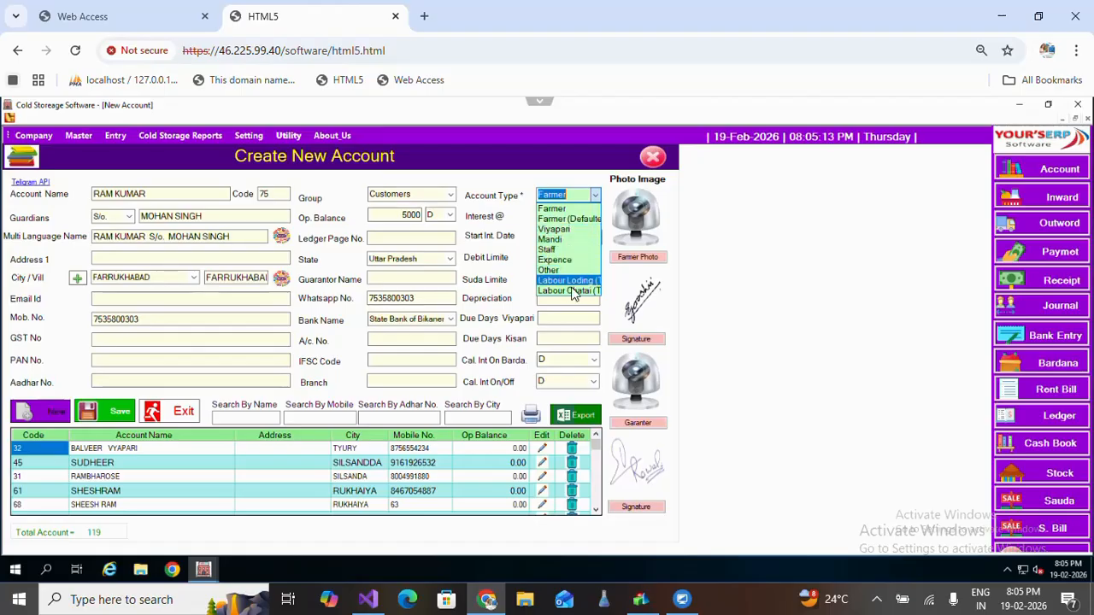
pyautogui.click(557, 209)
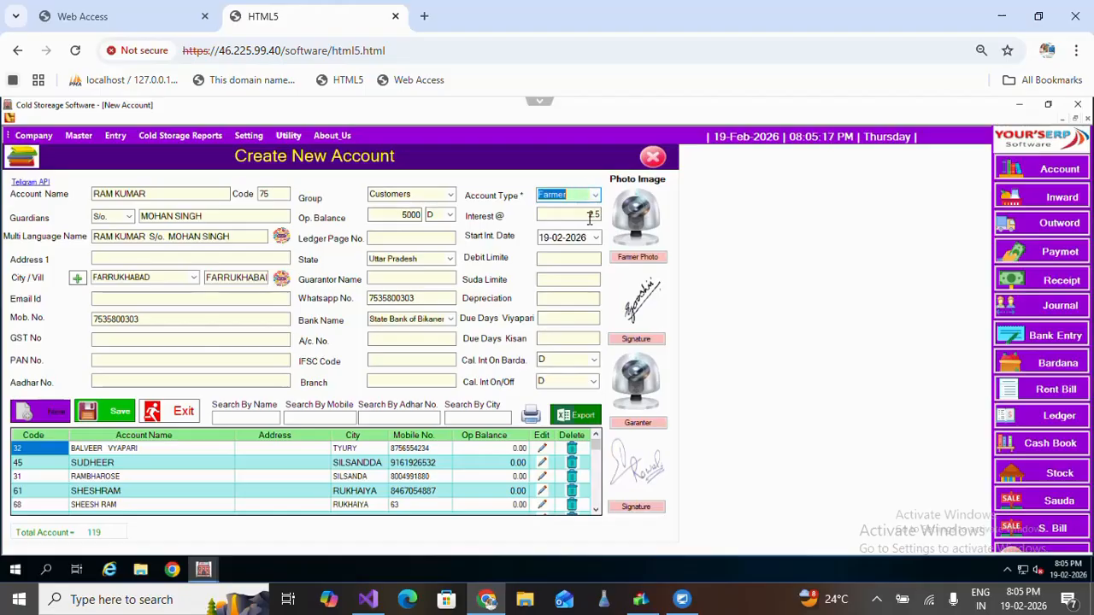
pyautogui.click(548, 262)
pyautogui.click(571, 279)
pyautogui.click(568, 301)
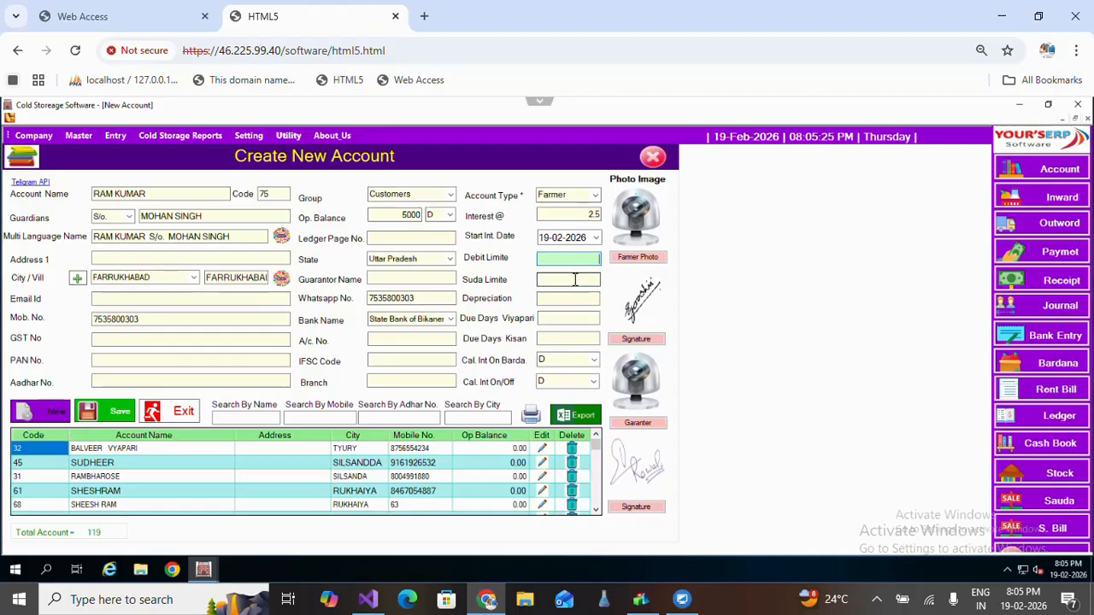
pyautogui.click(573, 279)
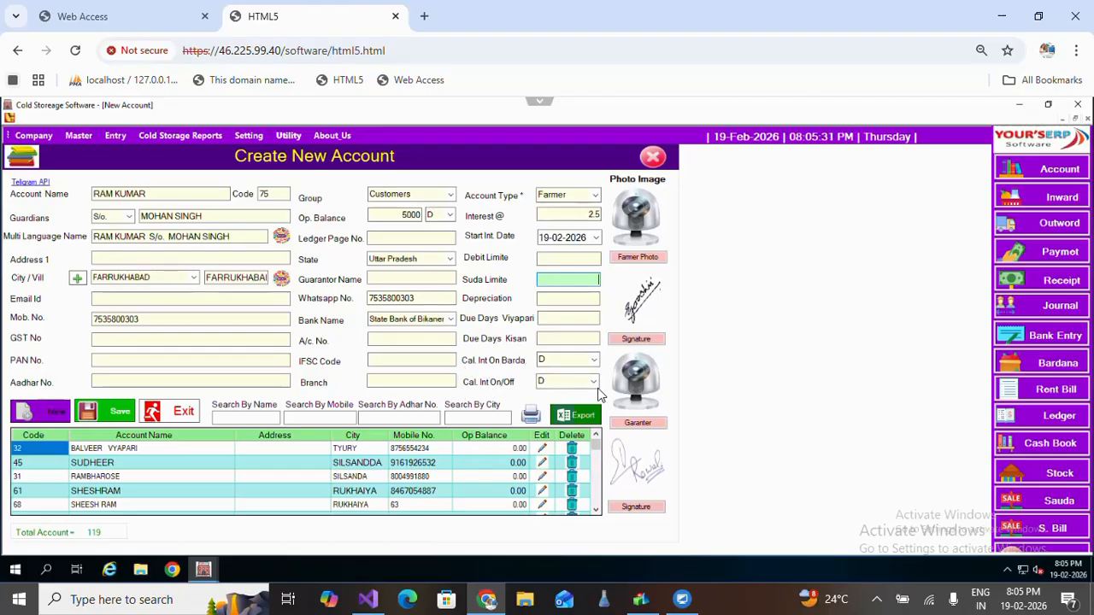
# Set Cal. Int On Barda to NO and leave Cal. Int On/Off at D.
pyautogui.click(594, 360)
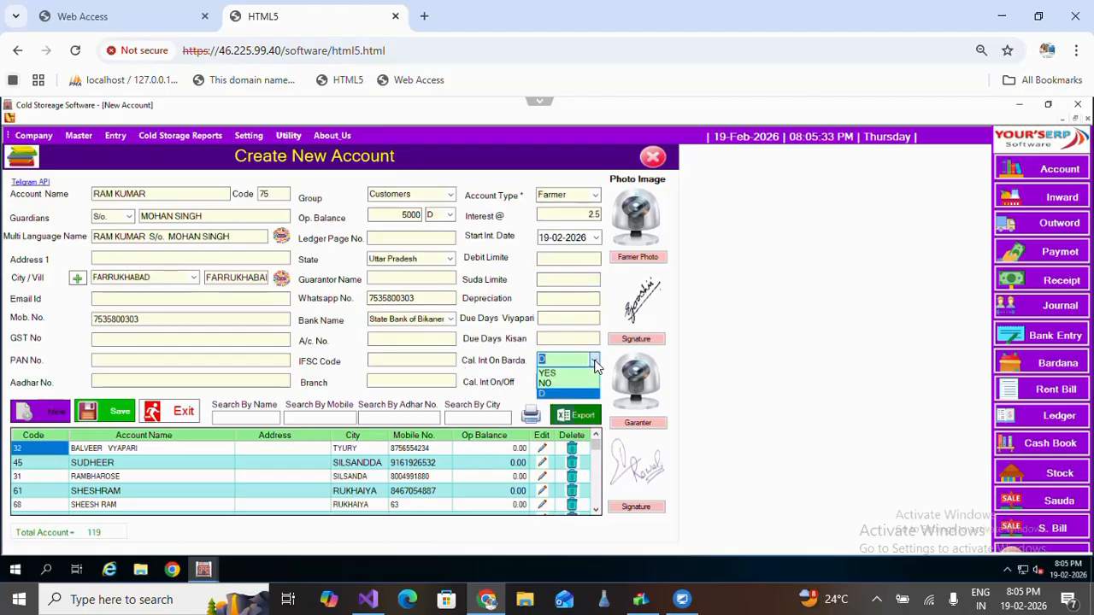
pyautogui.click(551, 383)
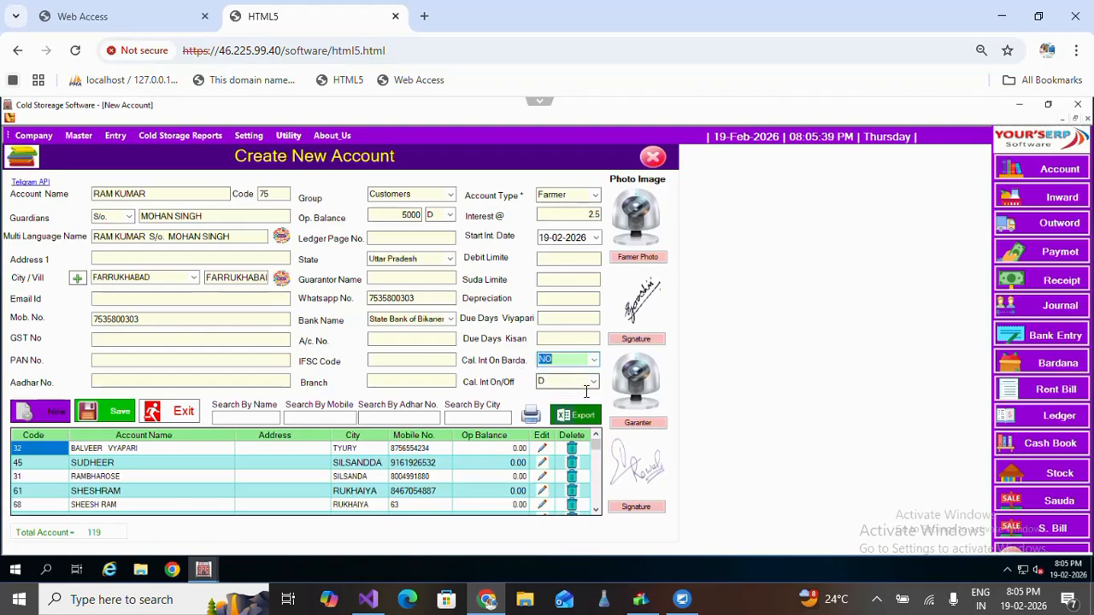
pyautogui.click(592, 382)
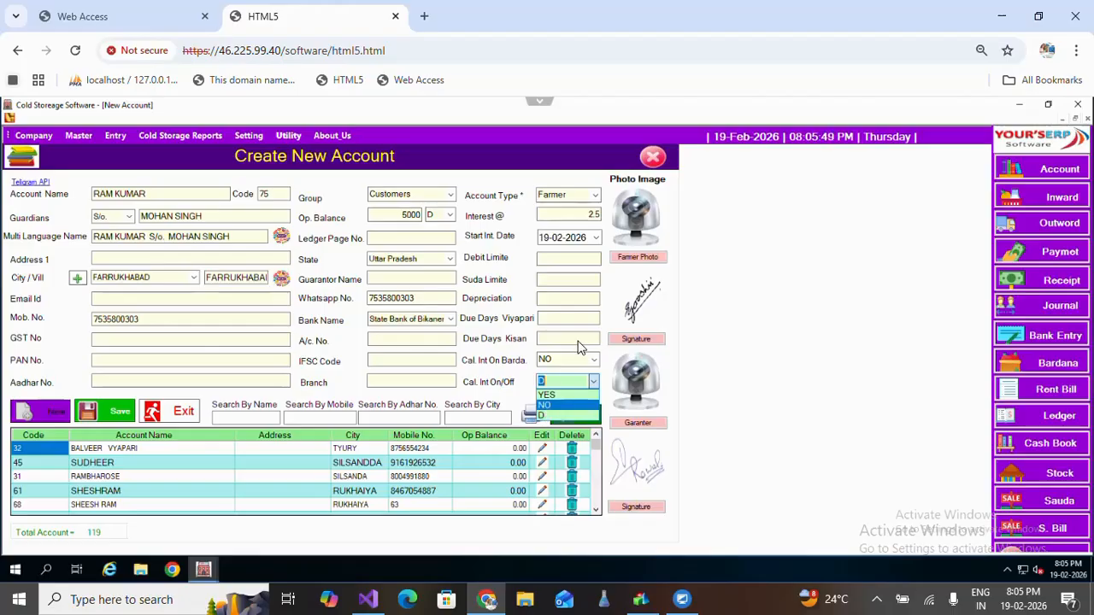
pyautogui.click(571, 312)
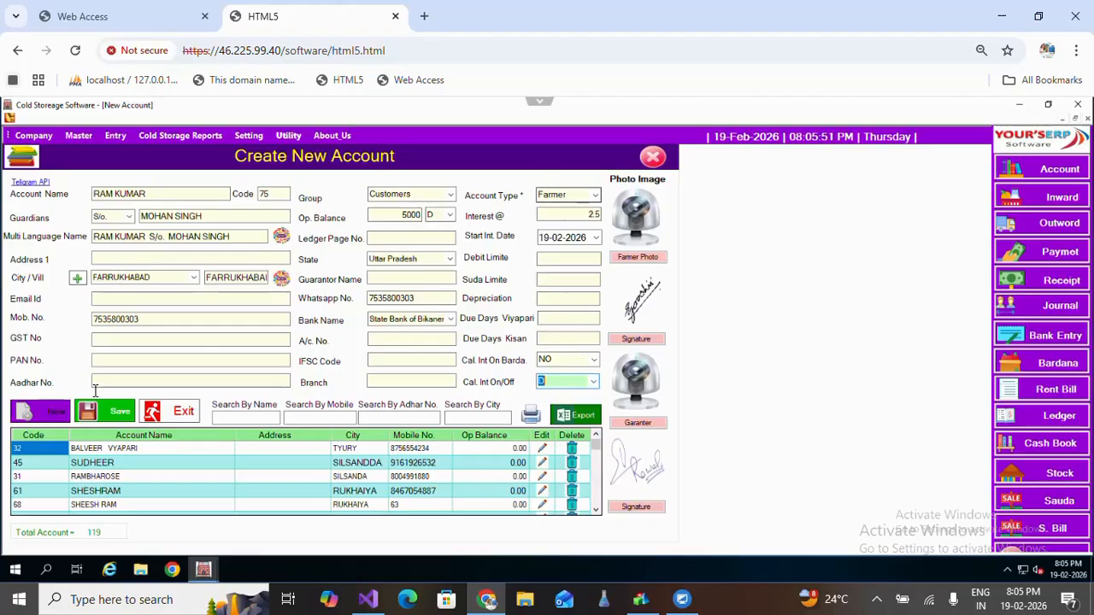
# Exit the account form, then close the Master menu without choosing anything.
pyautogui.click(179, 418)
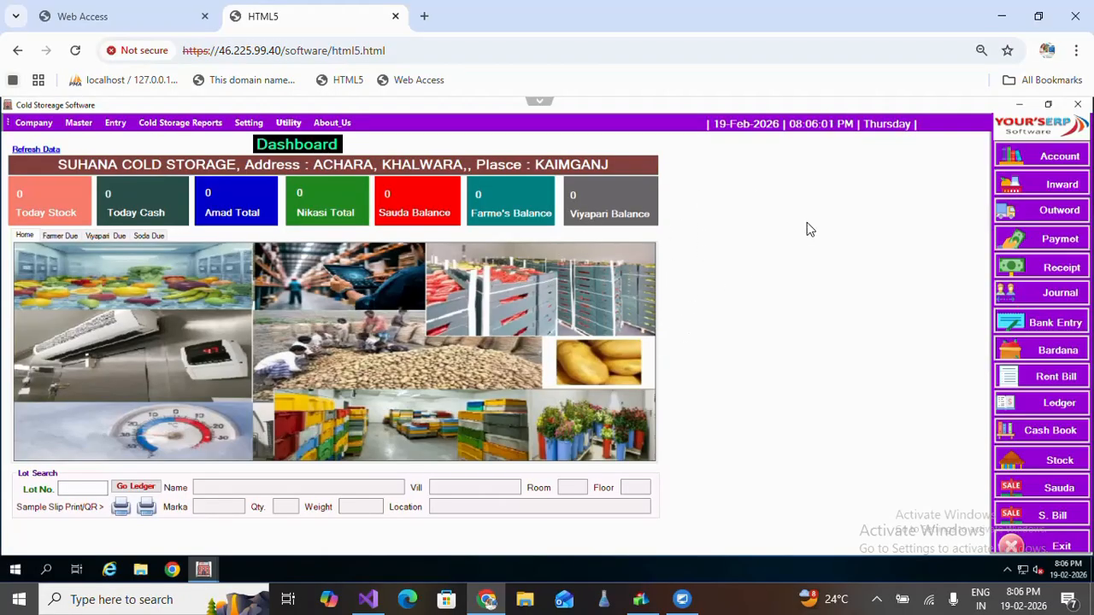
pyautogui.click(78, 125)
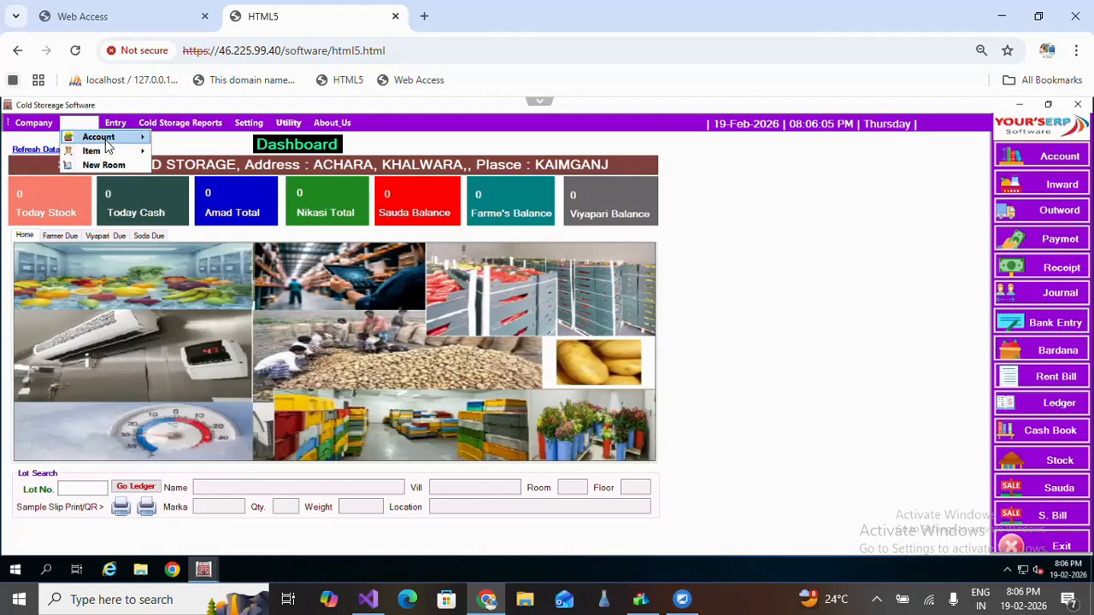
pyautogui.moveTo(107, 140)
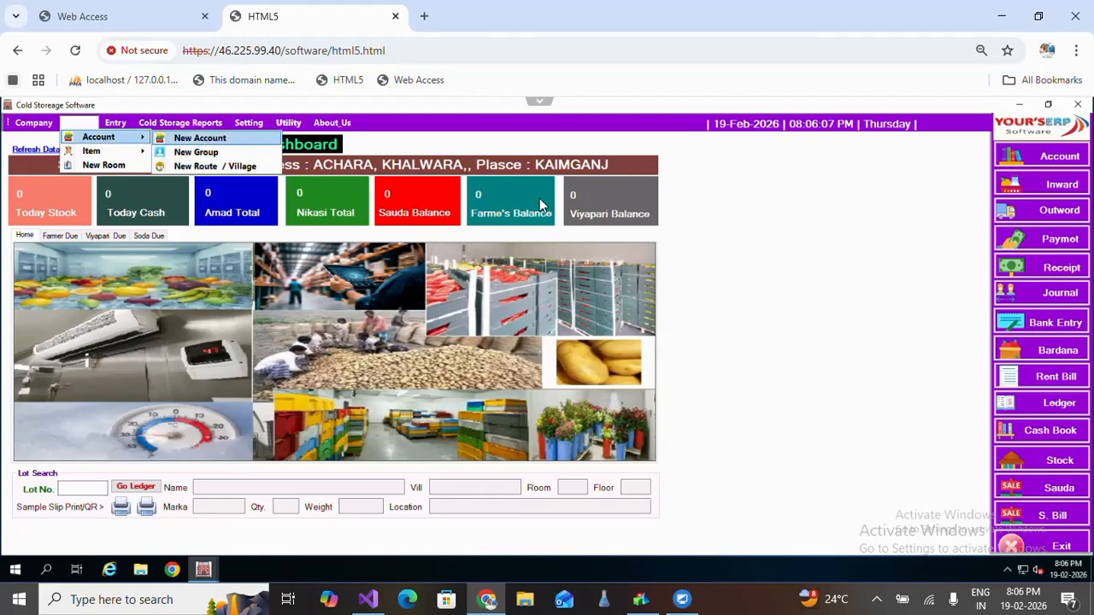
pyautogui.click(1051, 162)
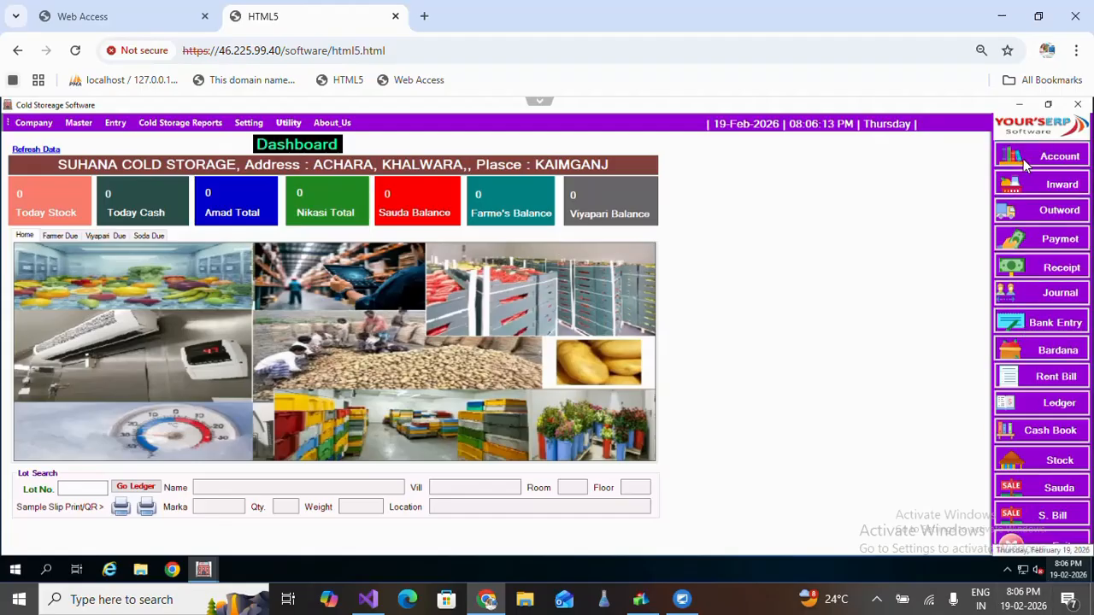
# Open a blank Create New Account form with the cursor in Account Name.
pyautogui.click(1061, 159)
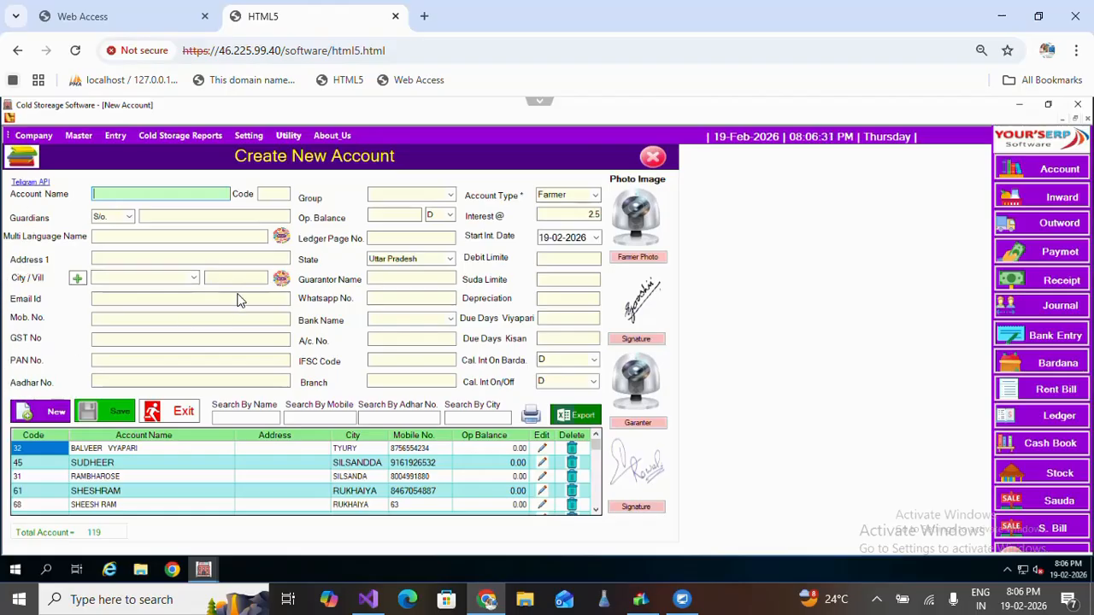
pyautogui.click(419, 281)
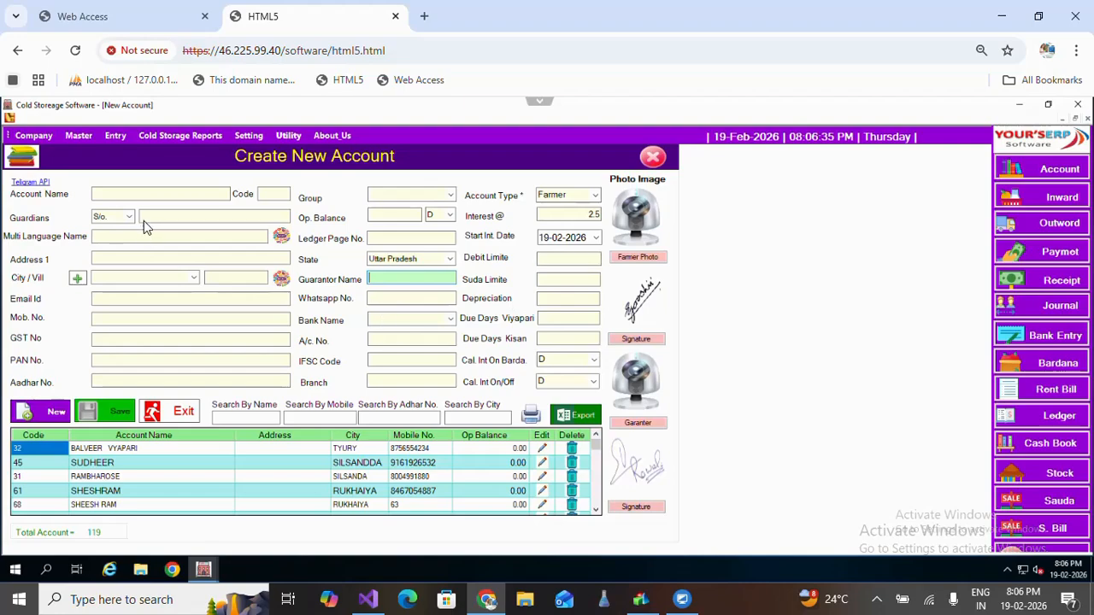
pyautogui.click(139, 197)
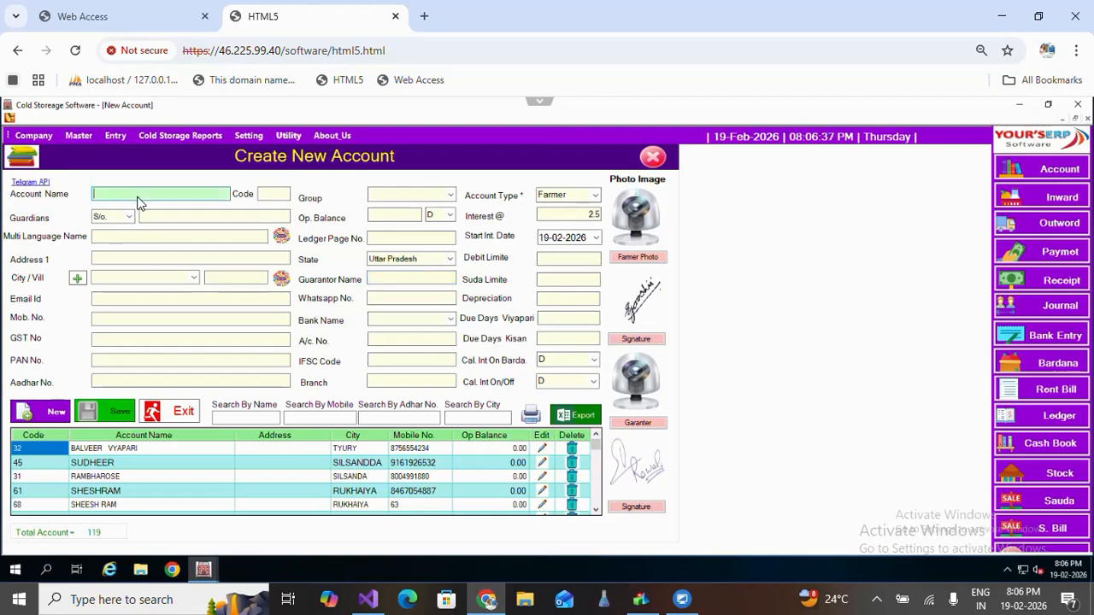
# Move through the Account Code, Guardian and Address fields, then start a search of accounts by name.
pyautogui.press('Tab')
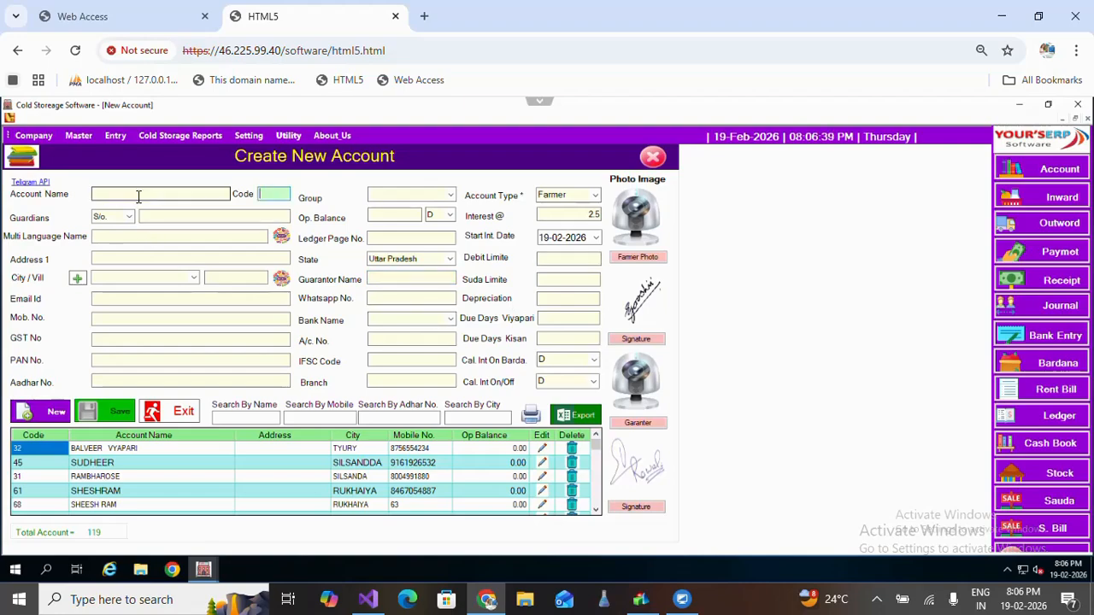
pyautogui.press('Tab')
pyautogui.press('Tab')
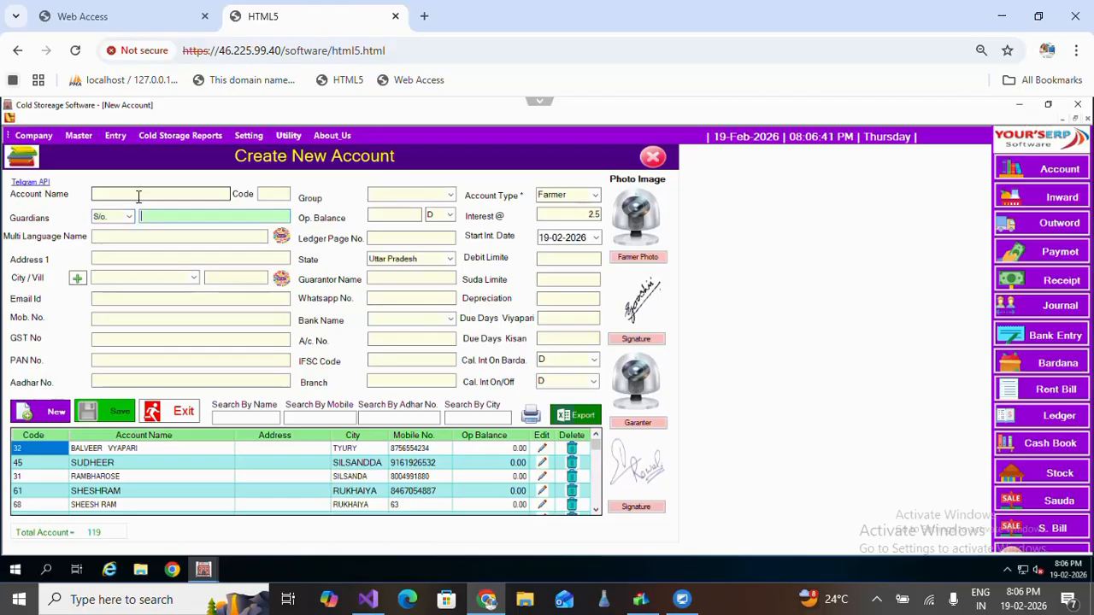
pyautogui.press('Tab')
pyautogui.press('Tab')
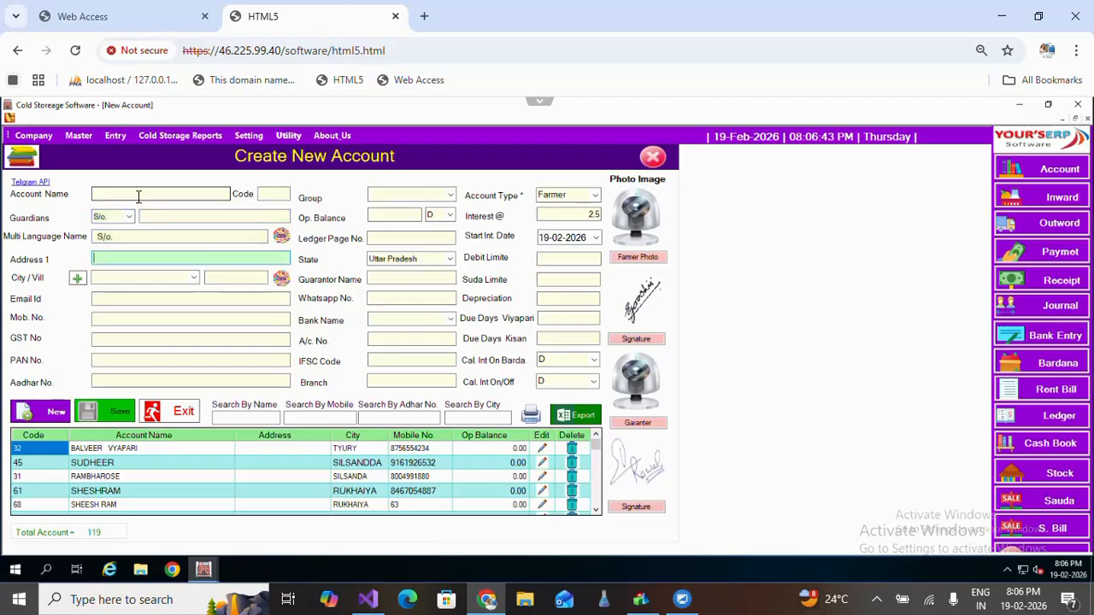
pyautogui.press('Tab')
pyautogui.press('Tab')
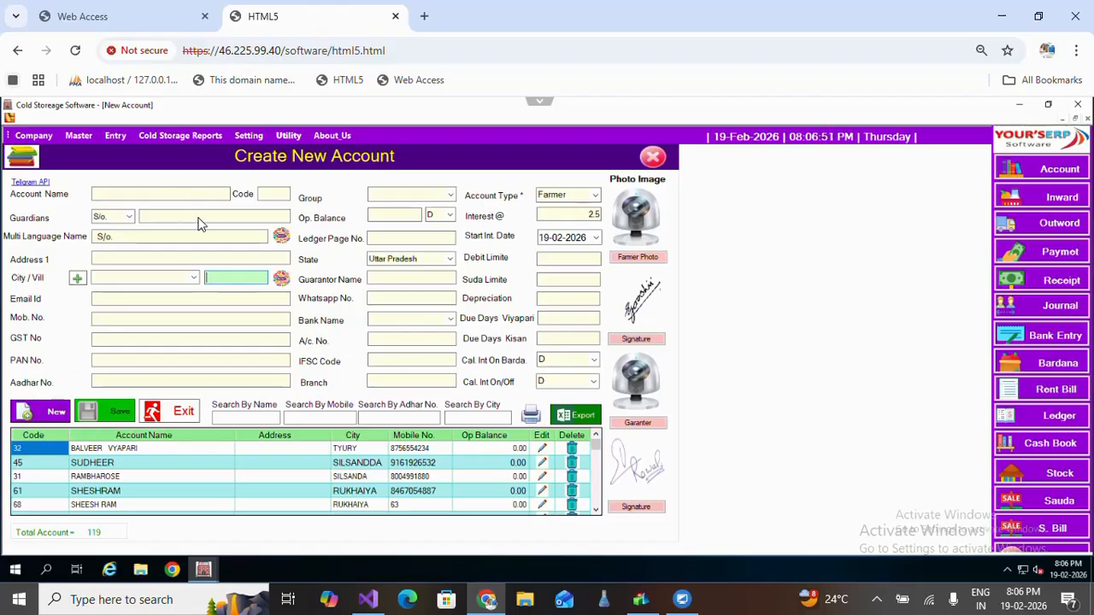
pyautogui.click(241, 419)
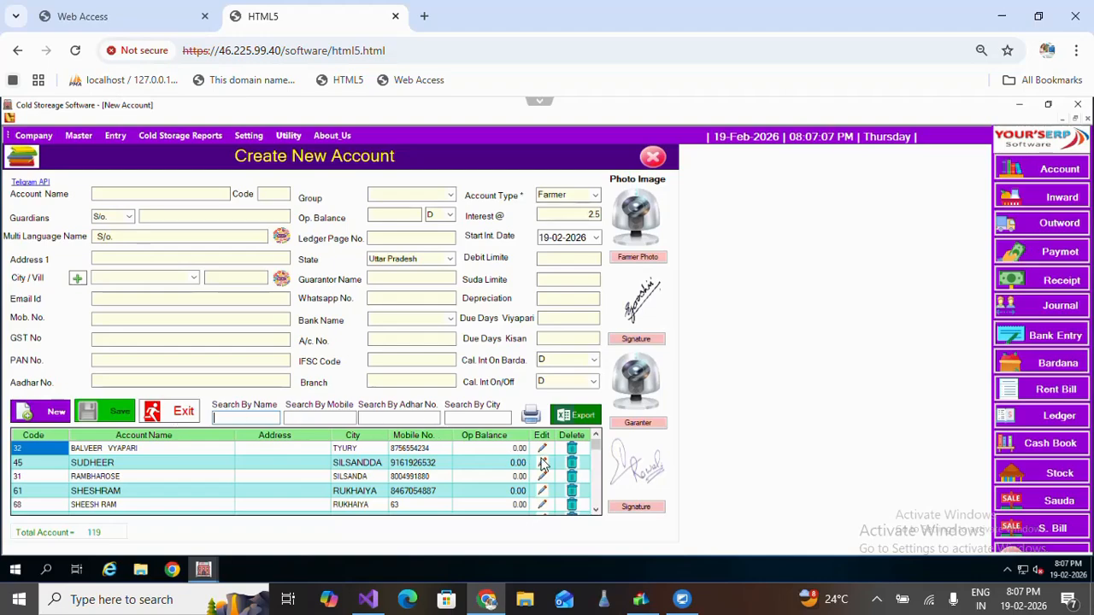
# Exit the empty Create New Account form and return to the SUHANA COLD STORAGE dashboard.
pyautogui.click(188, 414)
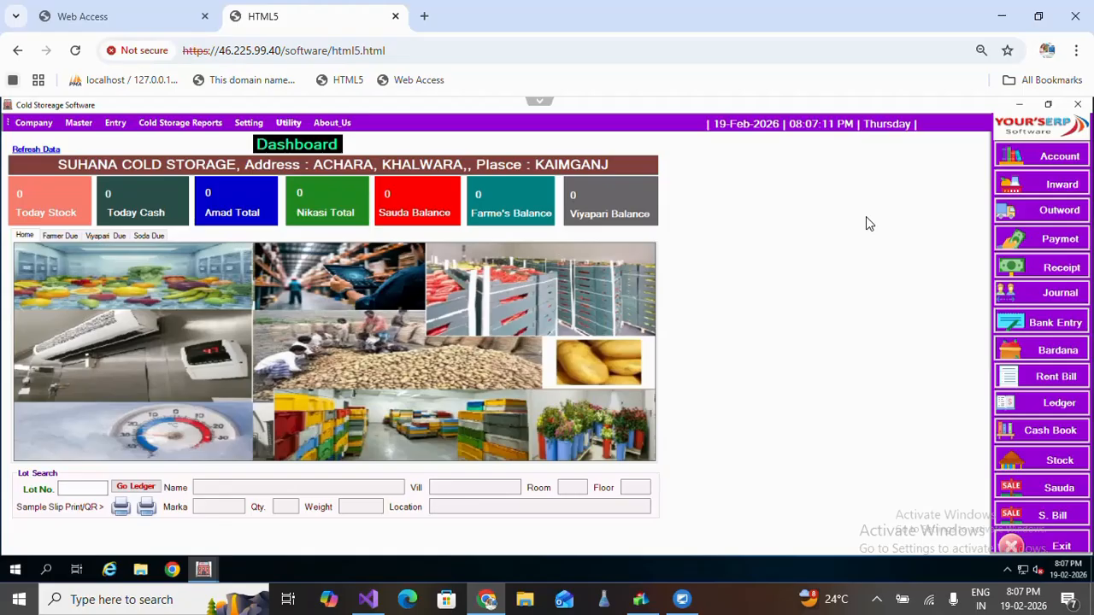
pyautogui.moveTo(682, 599)
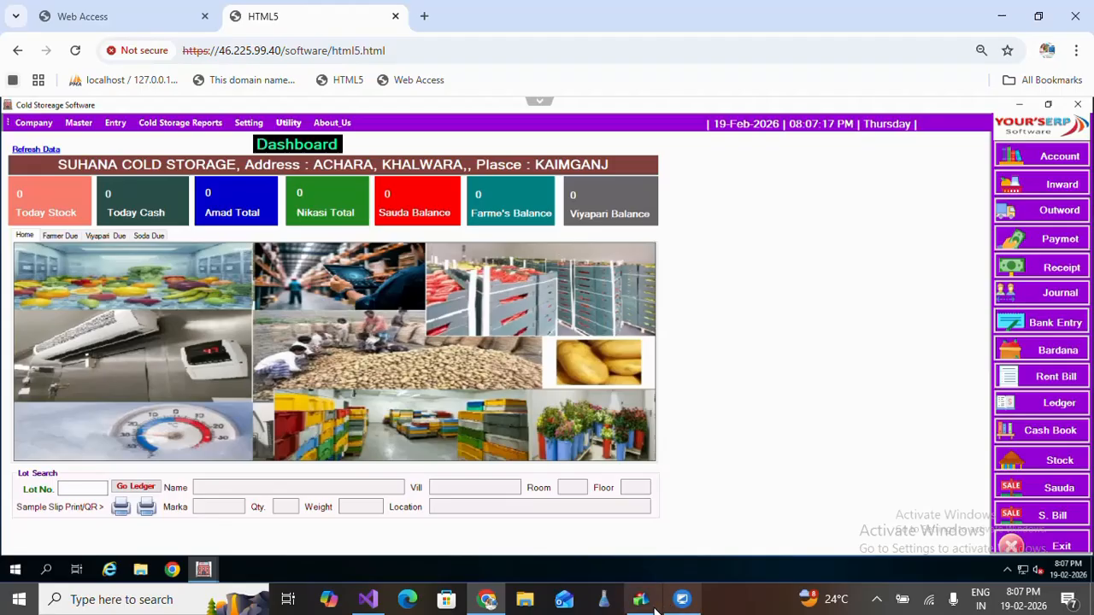
pyautogui.click(875, 599)
pyautogui.click(828, 567)
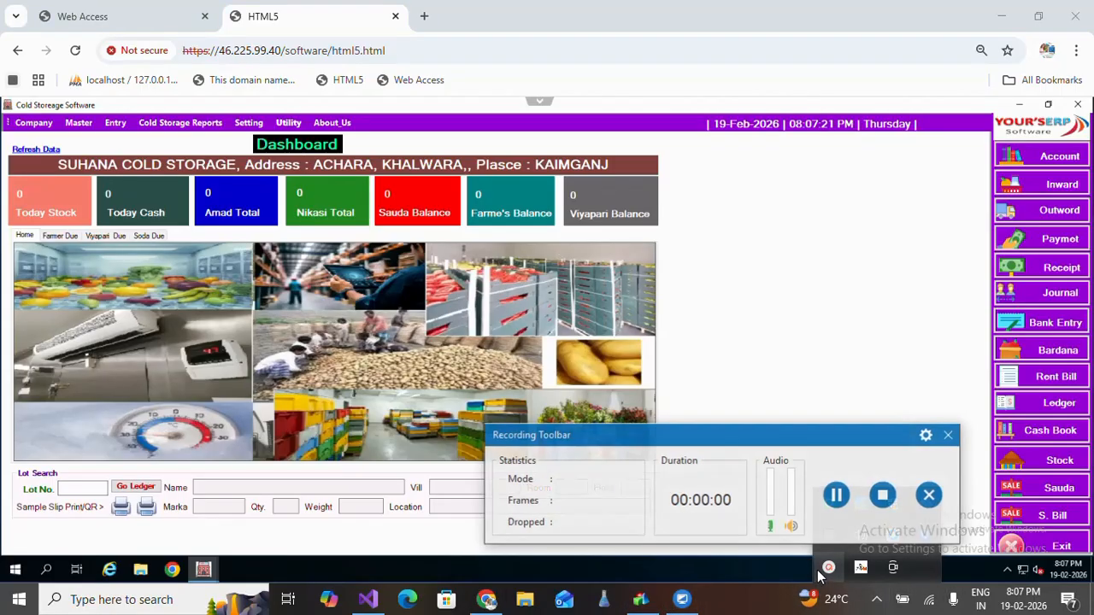